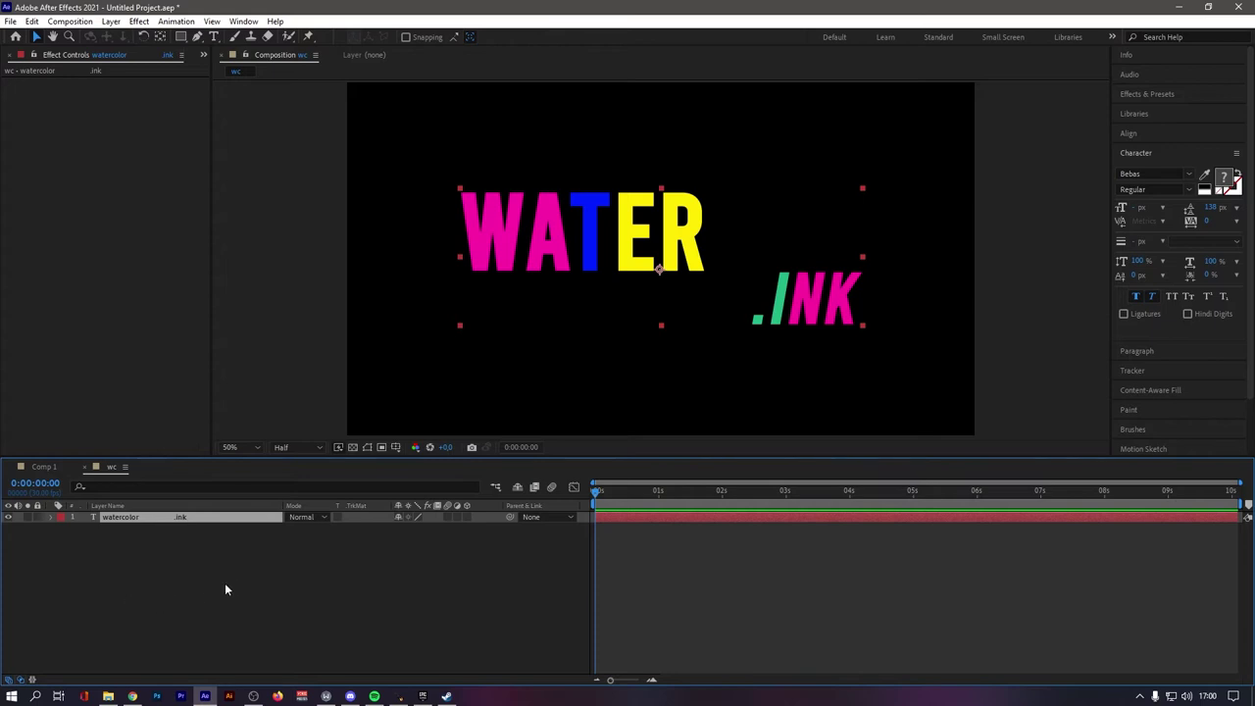
# Create a white 1920 x 1080 px solid named "background" and place it beneath the watercolor .ink text layer.
pyautogui.rightClick(239, 580)
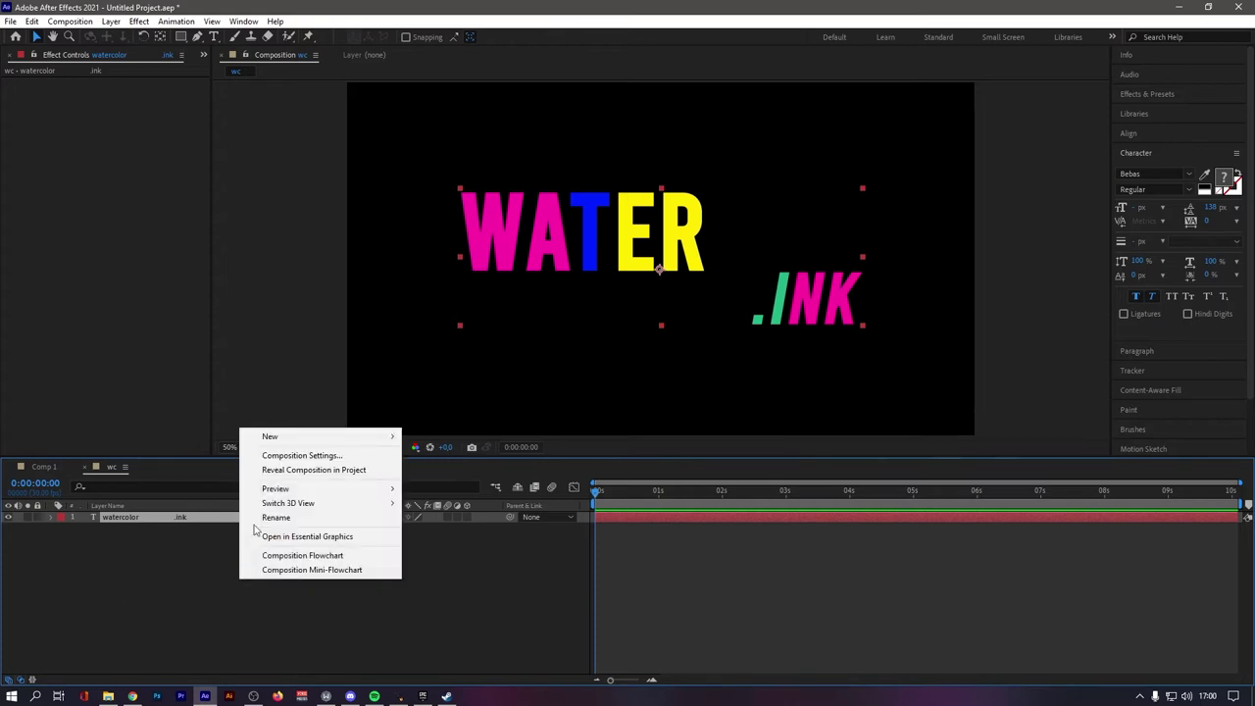
pyautogui.moveTo(308, 443)
pyautogui.click(437, 470)
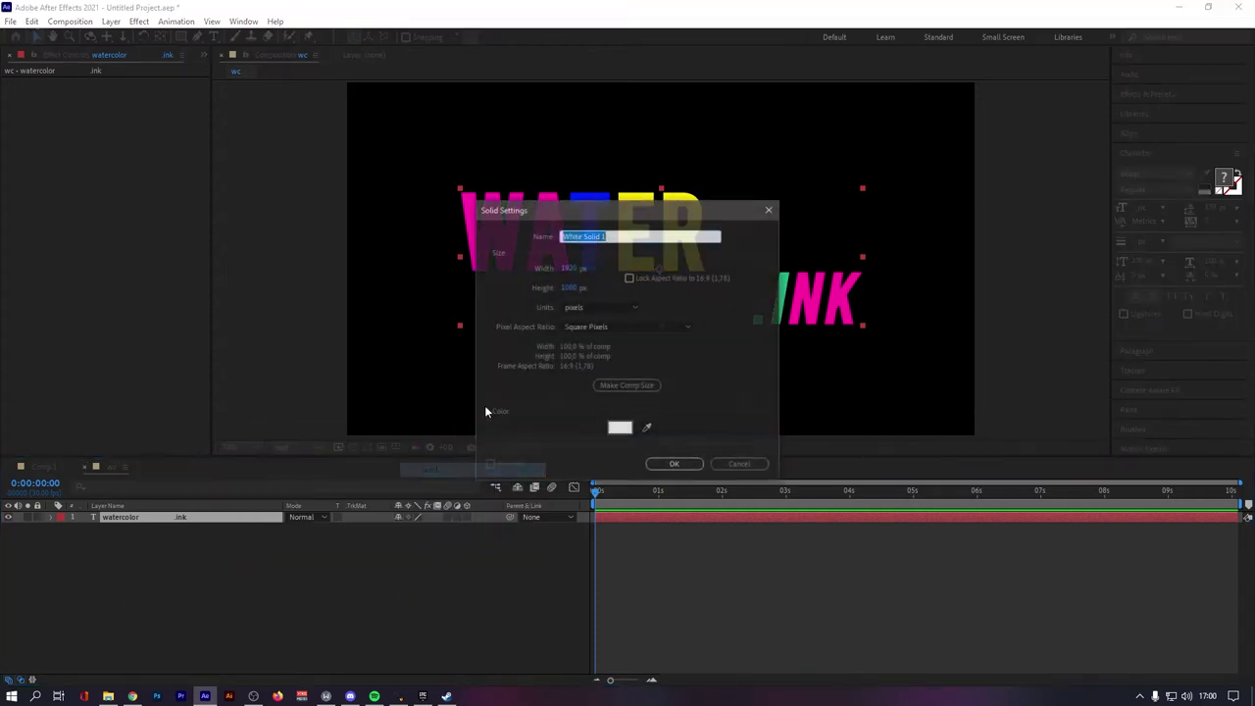
pyautogui.write('b')
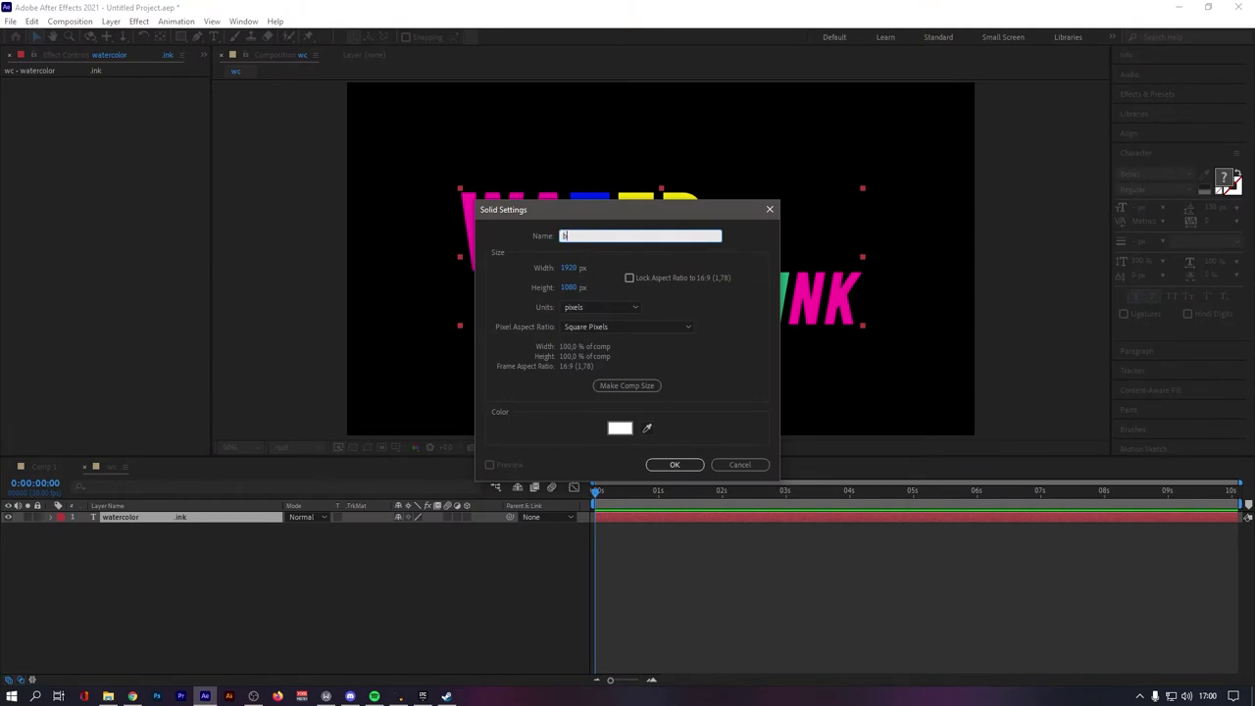
pyautogui.write('ackground')
pyautogui.click(675, 465)
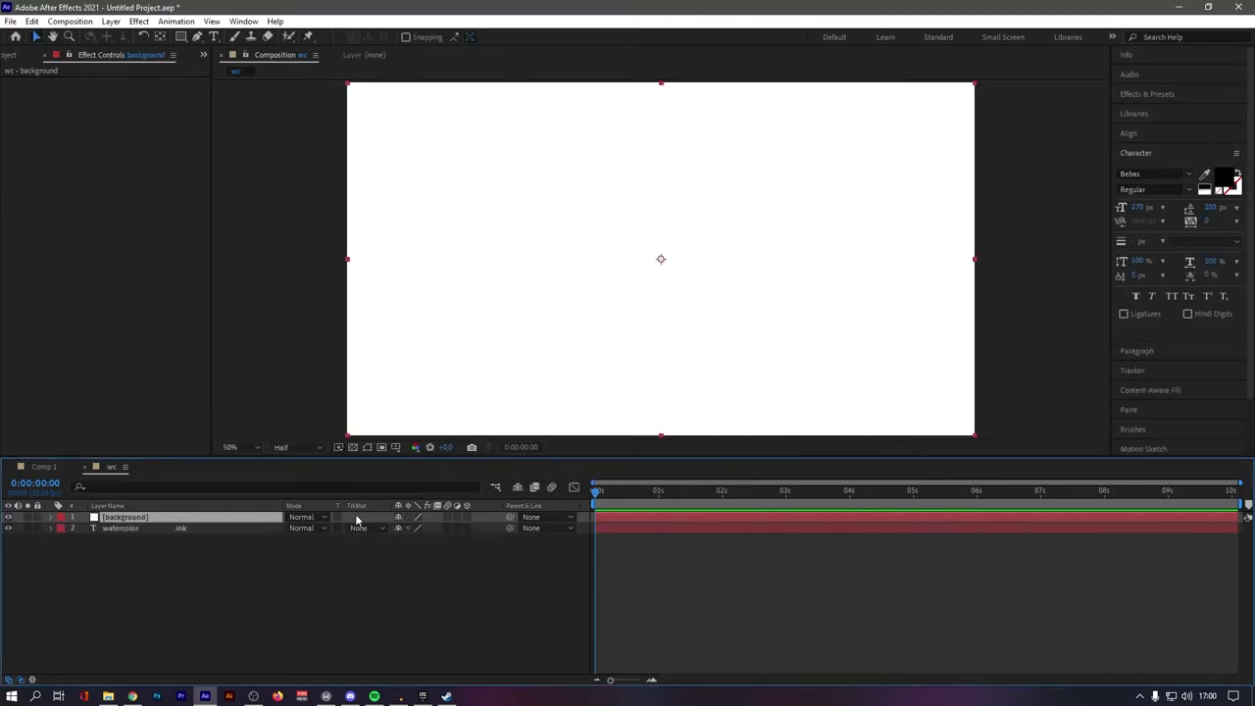
pyautogui.moveTo(225, 517); pyautogui.dragTo(248, 553)
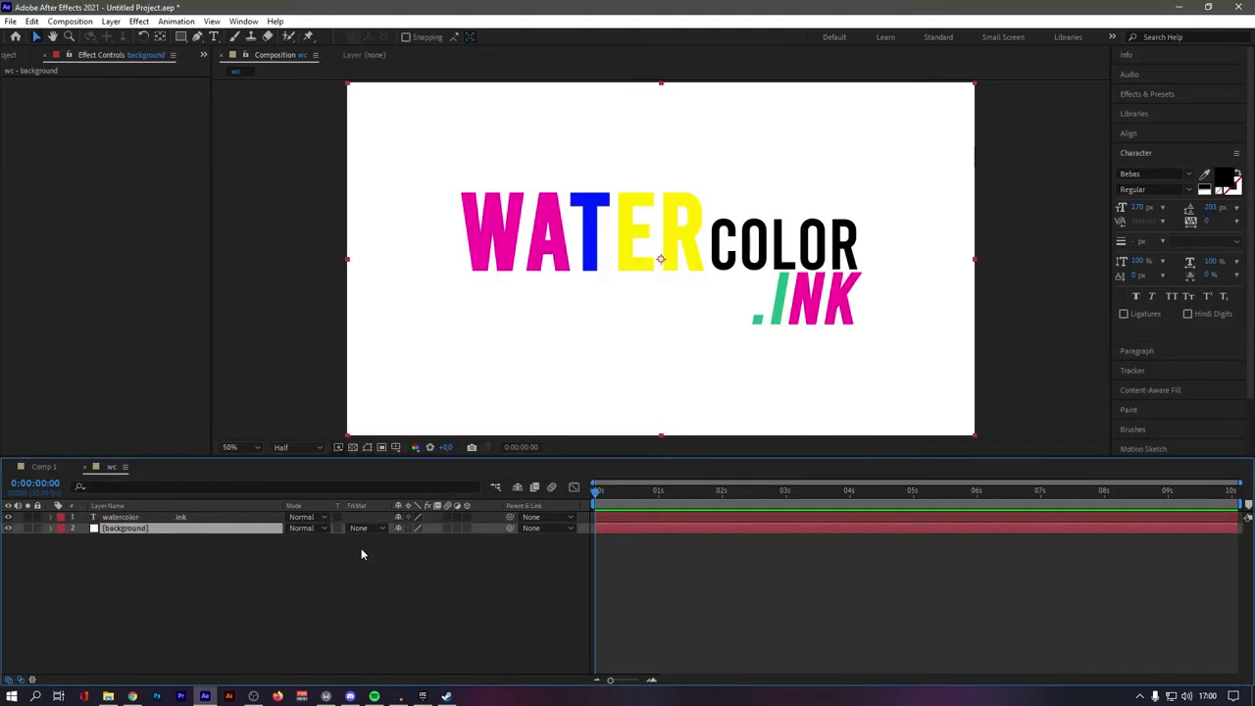
# Find the Camera Lens Blur effect and apply it to the watercolor .ink text layer.
pyautogui.click(206, 518)
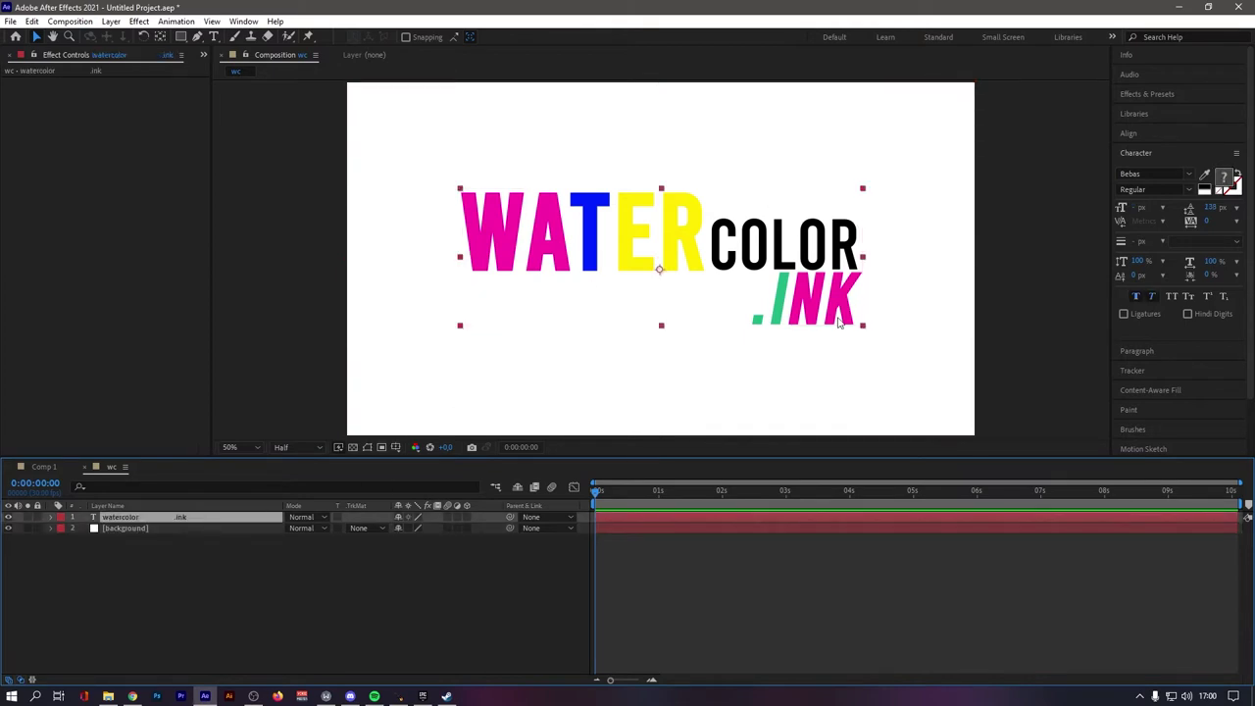
pyautogui.click(1162, 94)
pyautogui.click(1167, 111)
pyautogui.write('find')
pyautogui.doubleClick(1155, 110)
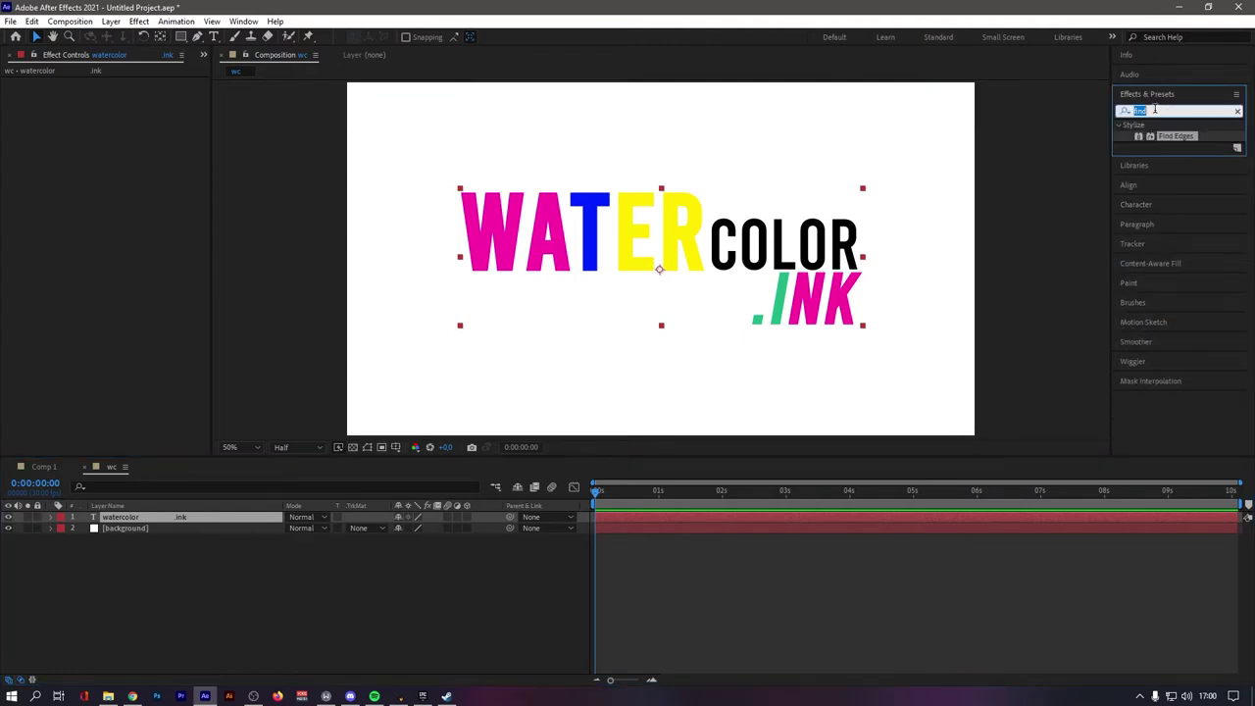
pyautogui.write('camera')
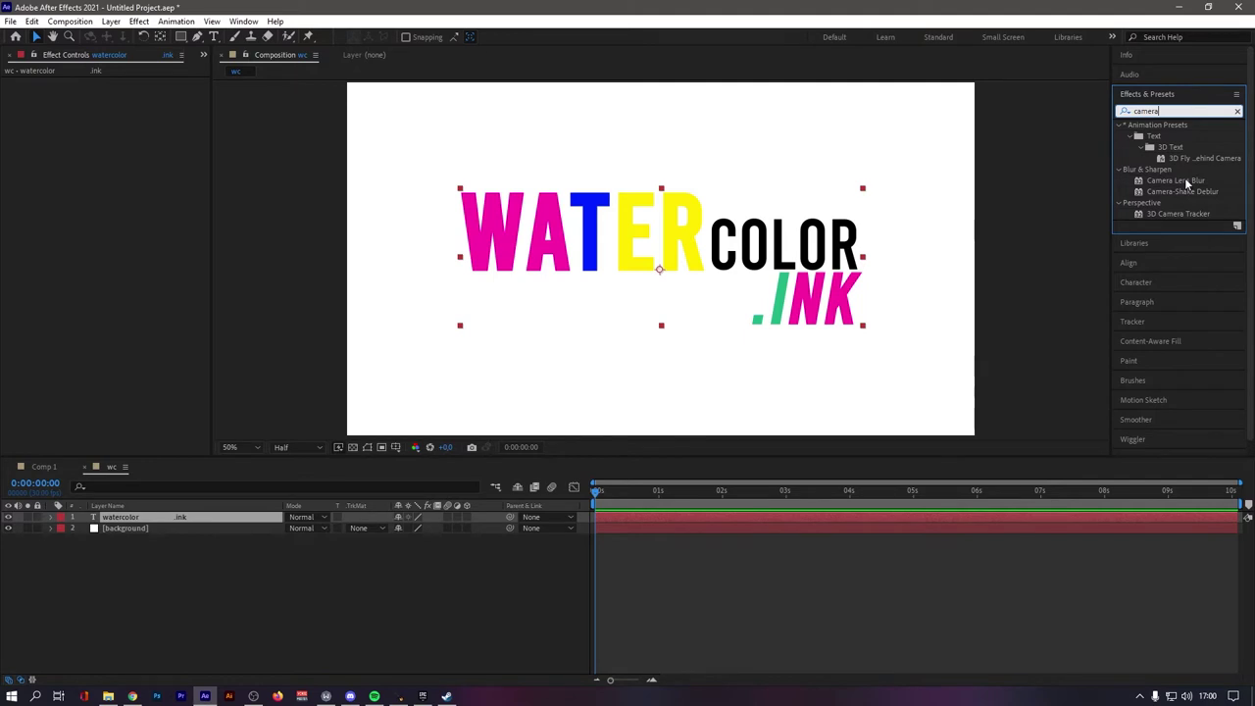
pyautogui.moveTo(1186, 183); pyautogui.dragTo(229, 519)
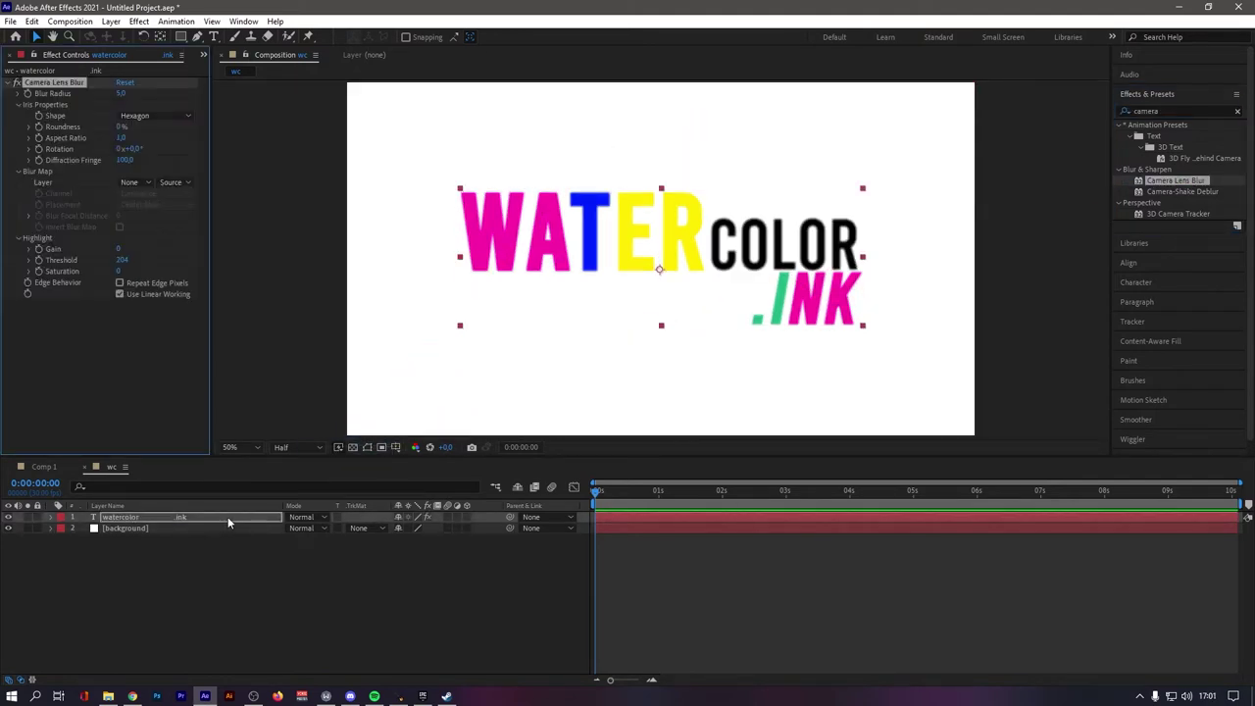
# Create a yellow 1920 x 1080 px solid named "ws" above the text layer.
pyautogui.rightClick(245, 582)
pyautogui.moveTo(383, 436)
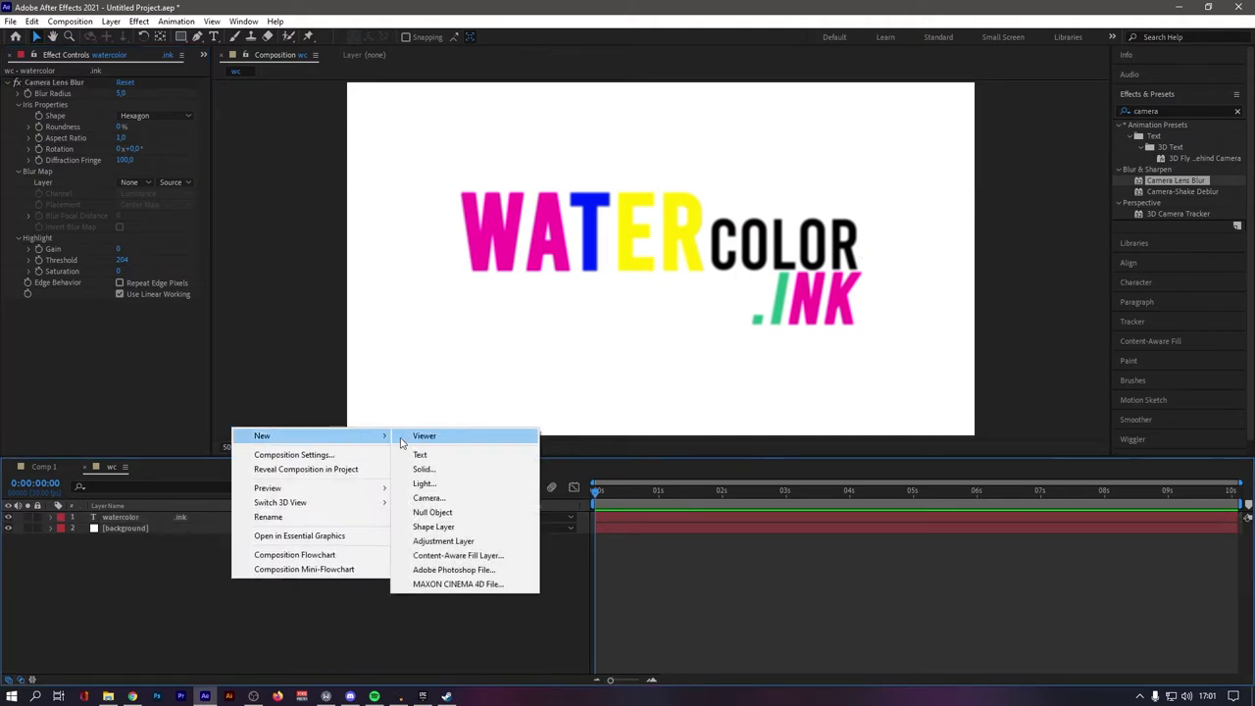
pyautogui.click(432, 469)
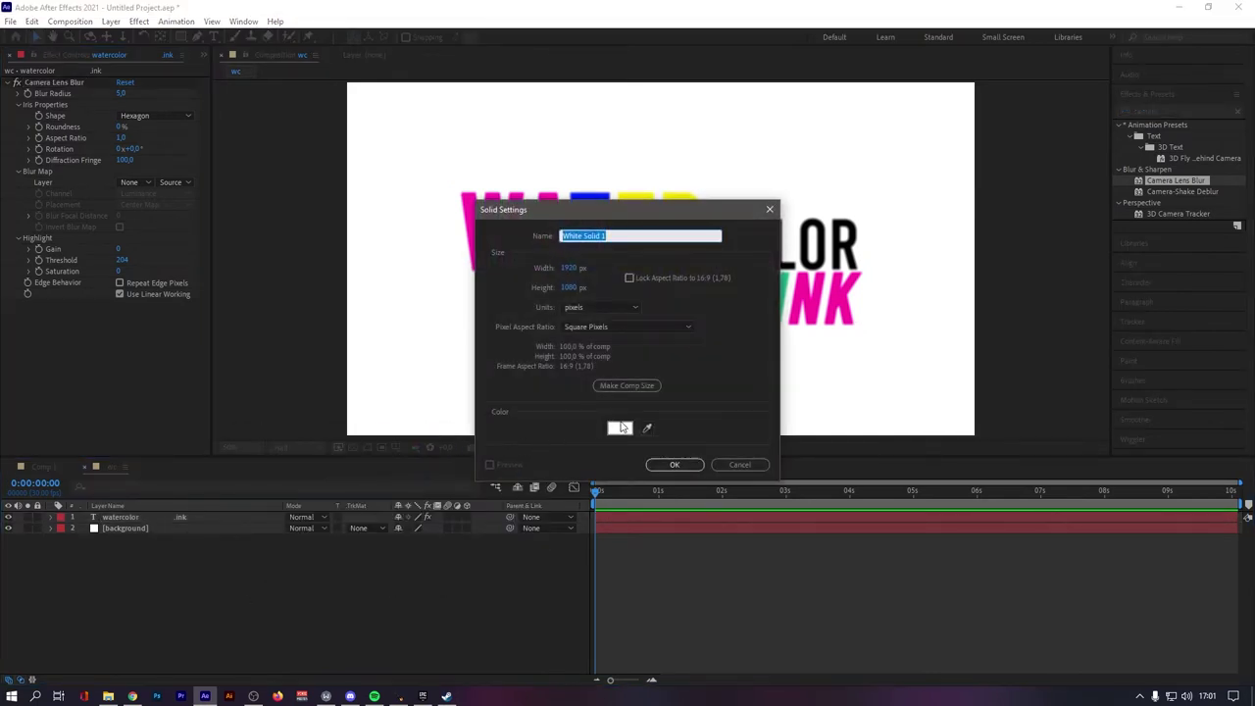
pyautogui.click(620, 427)
pyautogui.click(340, 392)
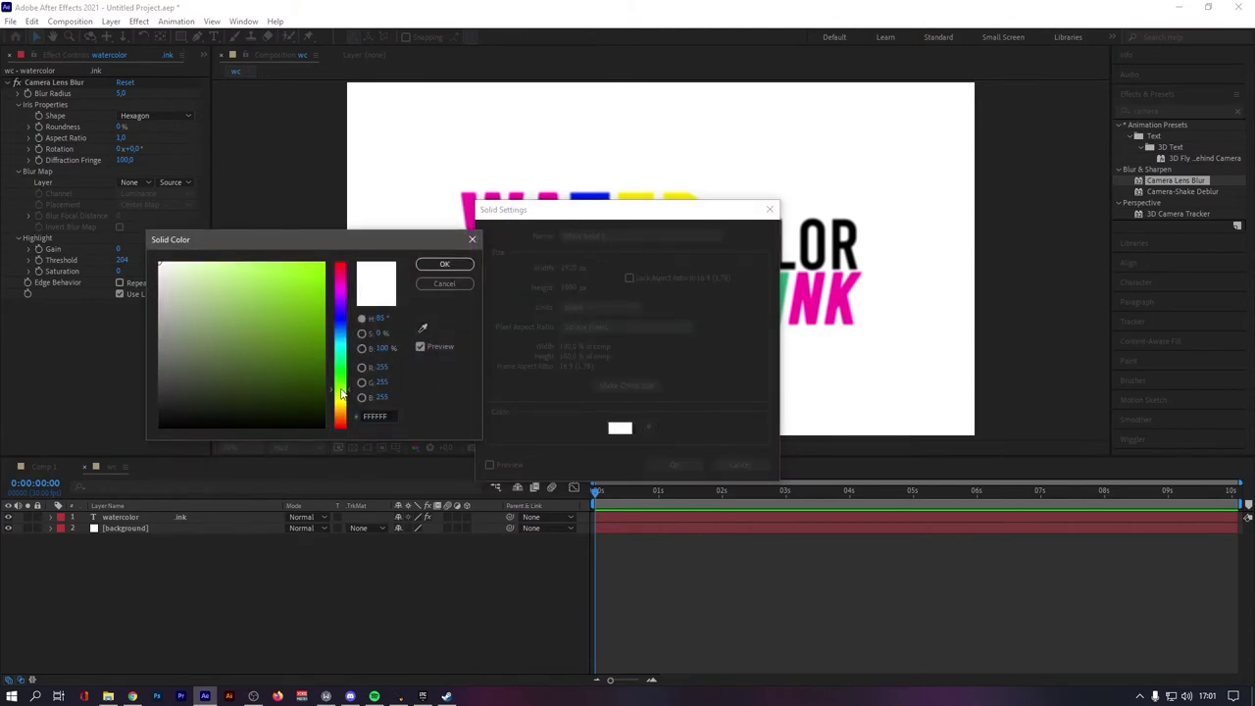
pyautogui.moveTo(340, 391)
pyautogui.mouseDown()
pyautogui.moveTo(344, 369)
pyautogui.moveTo(346, 403)
pyautogui.mouseUp()
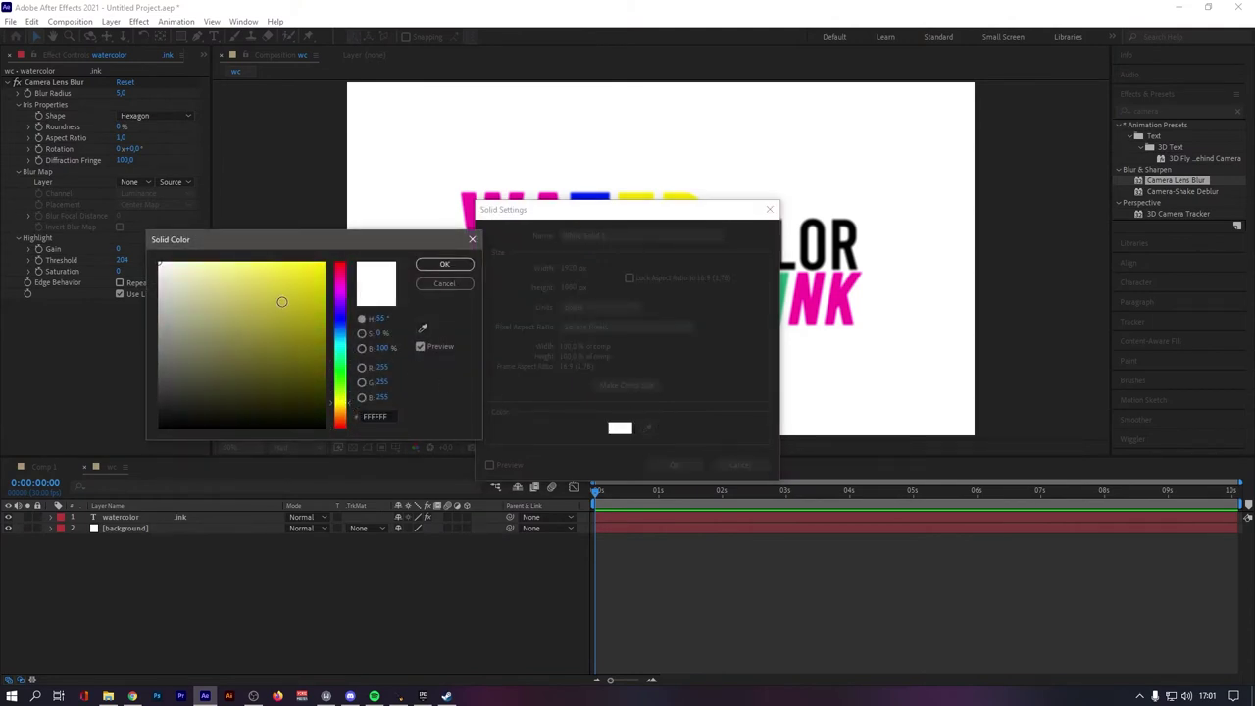
pyautogui.moveTo(281, 301); pyautogui.dragTo(310, 292)
pyautogui.click(453, 265)
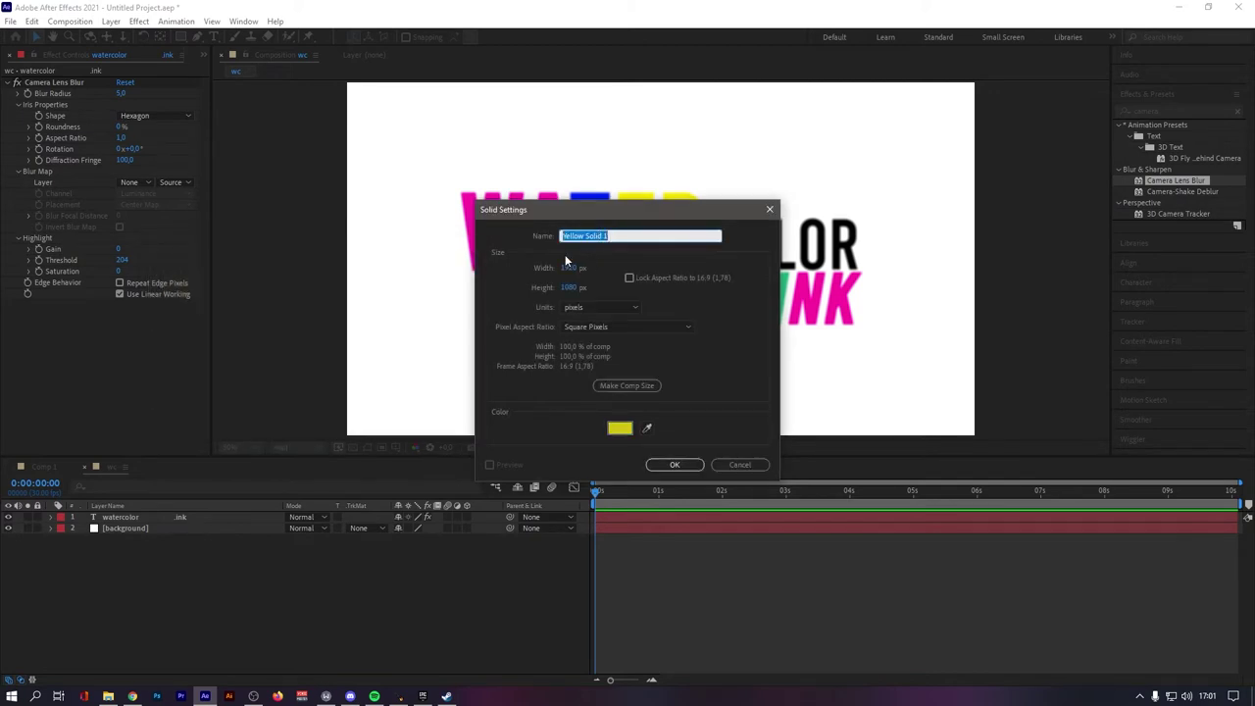
pyautogui.write('ws')
pyautogui.click(684, 466)
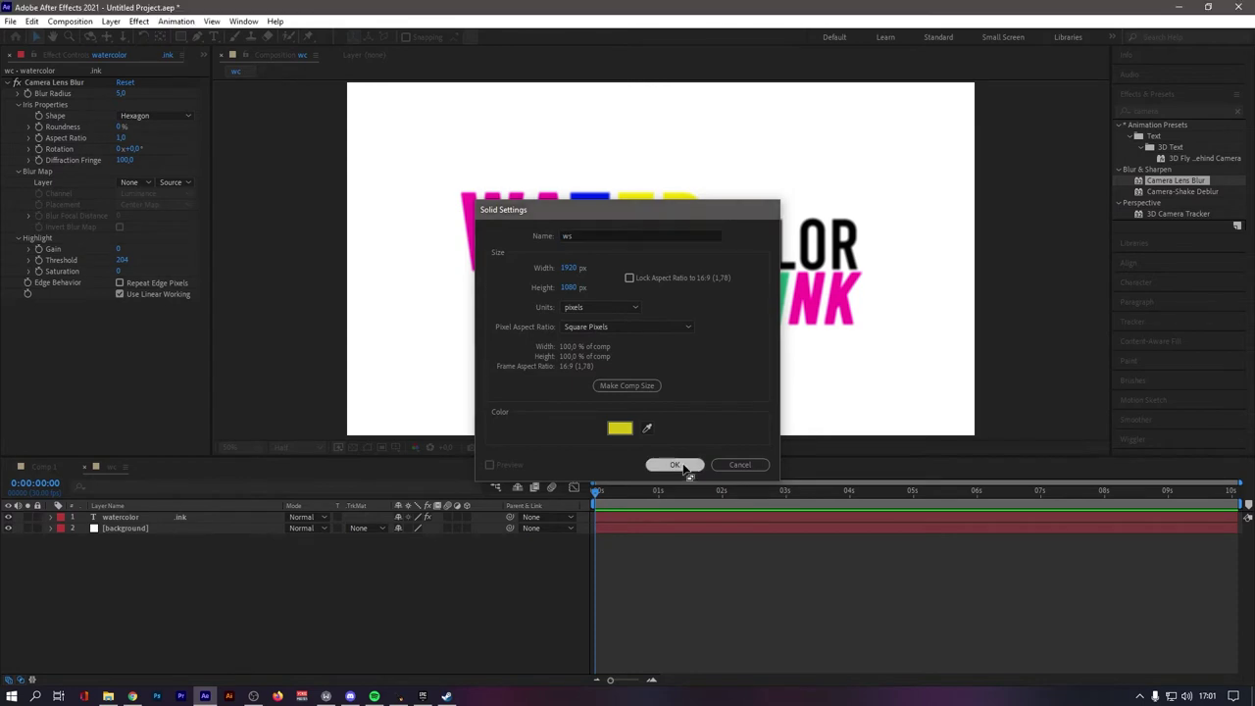
# Apply the Fractal Noise effect to the ws solid and set its contrast to 200.
pyautogui.click(1177, 111)
pyautogui.write('frac')
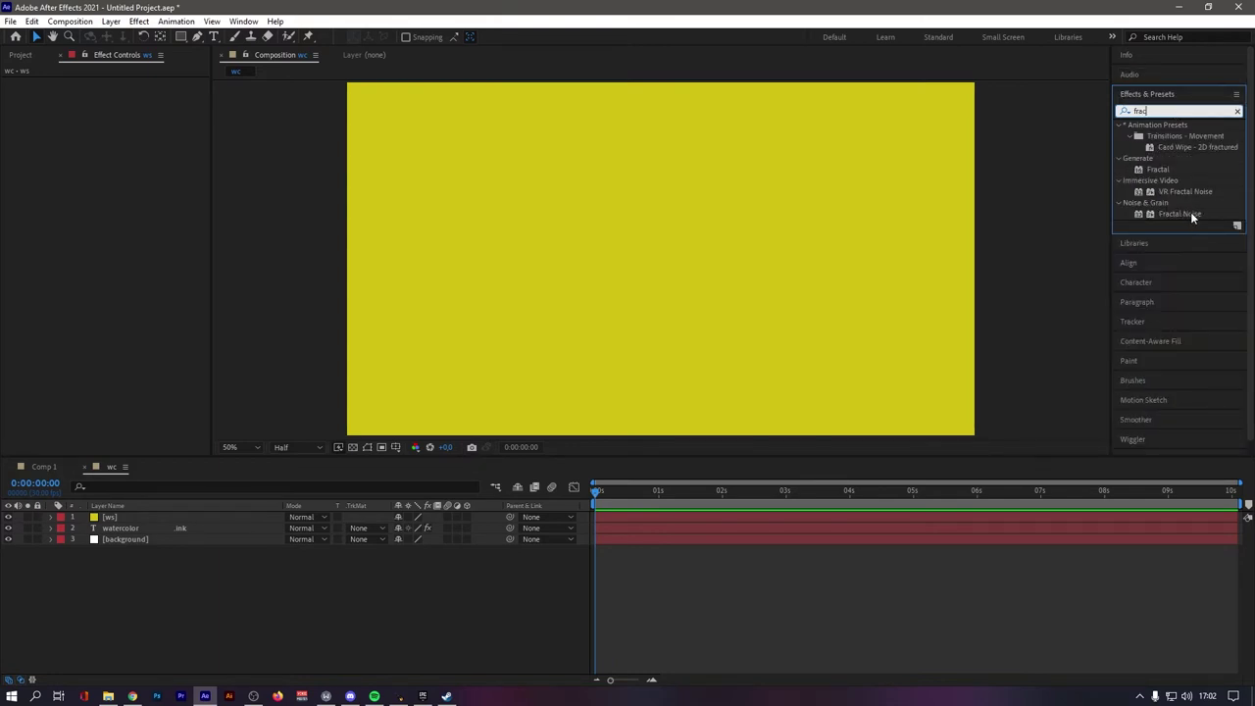
pyautogui.moveTo(1190, 211); pyautogui.dragTo(164, 514)
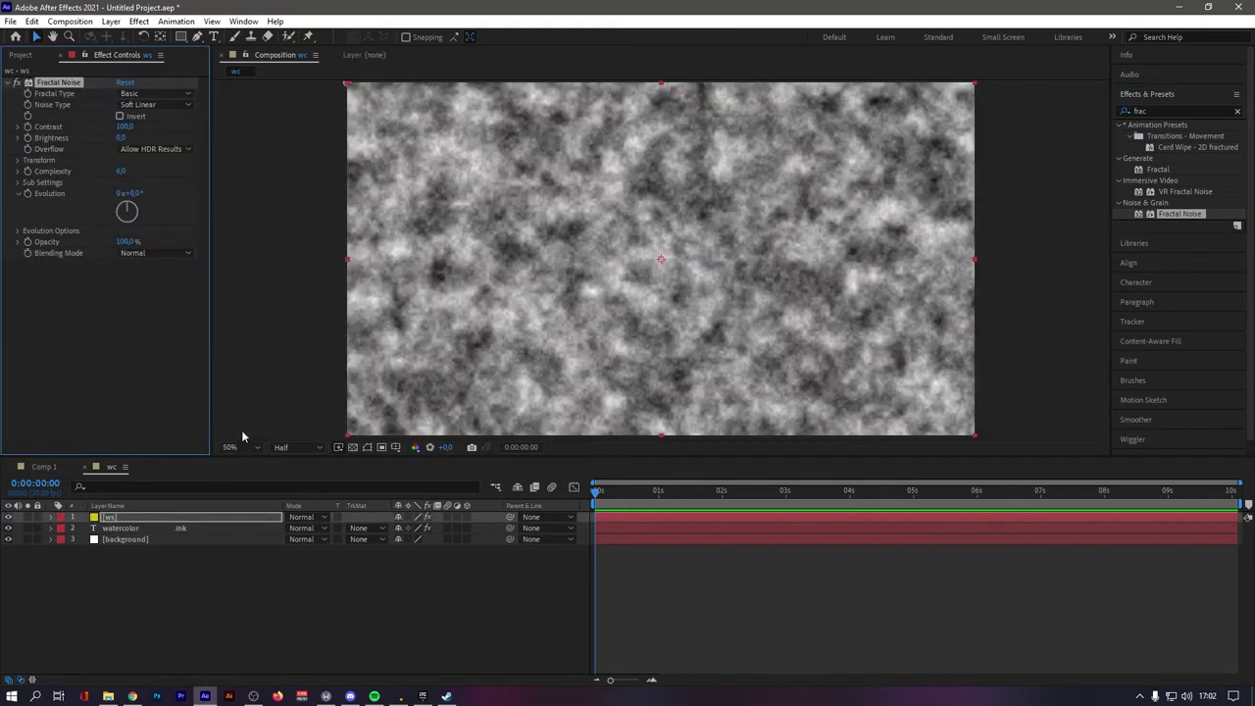
pyautogui.click(124, 126)
pyautogui.write('200')
pyautogui.press('Return')
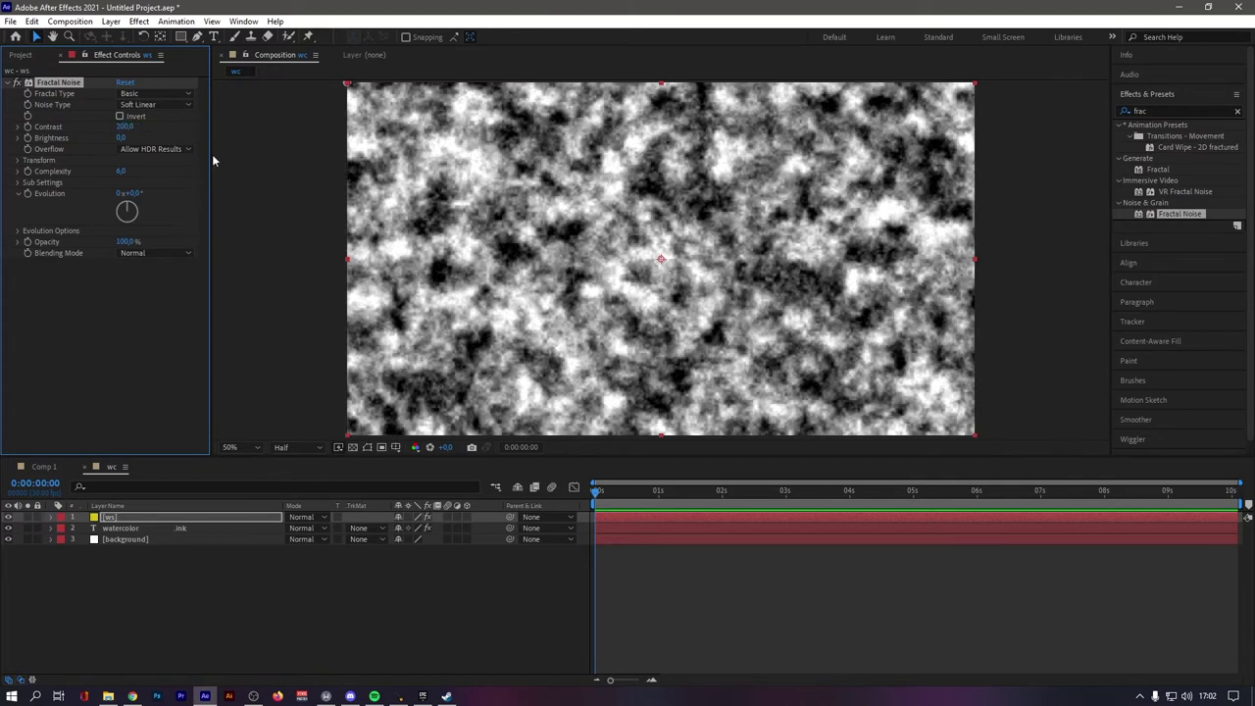
# Set the Fractal Noise transform scale to 500 and the fractal type to Smeary.
pyautogui.click(17, 162)
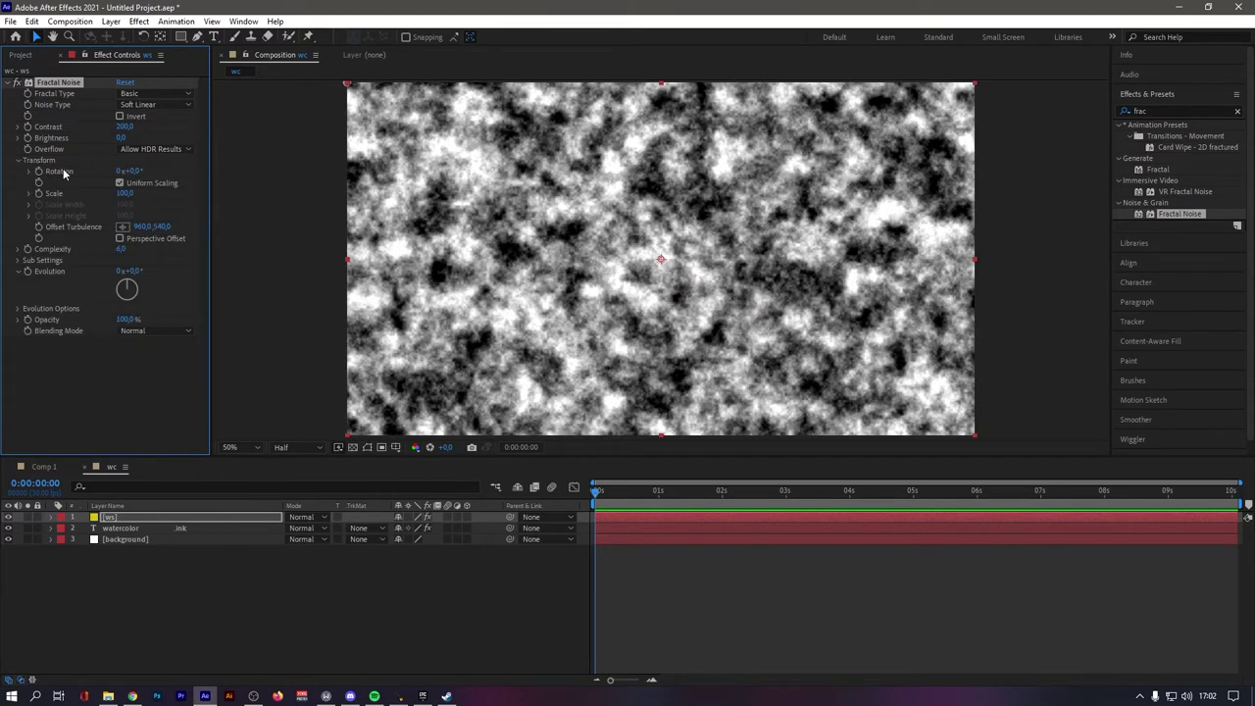
pyautogui.click(126, 193)
pyautogui.write('500')
pyautogui.press('Return')
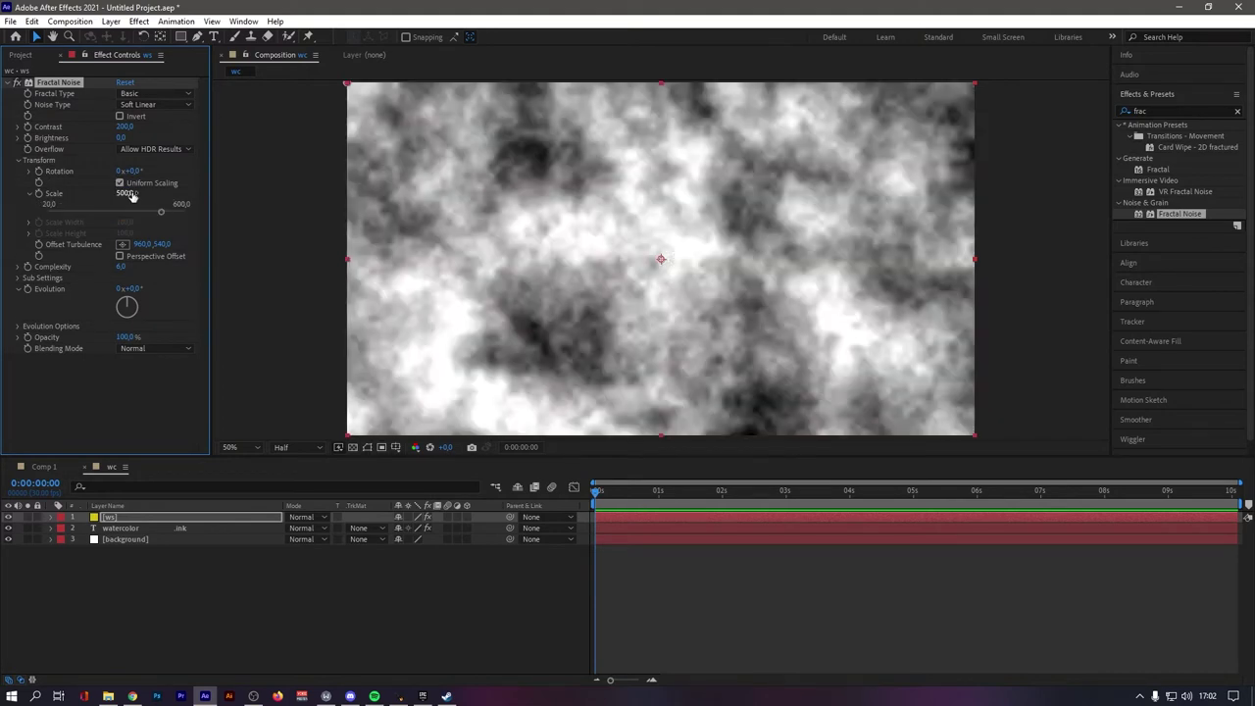
pyautogui.click(172, 95)
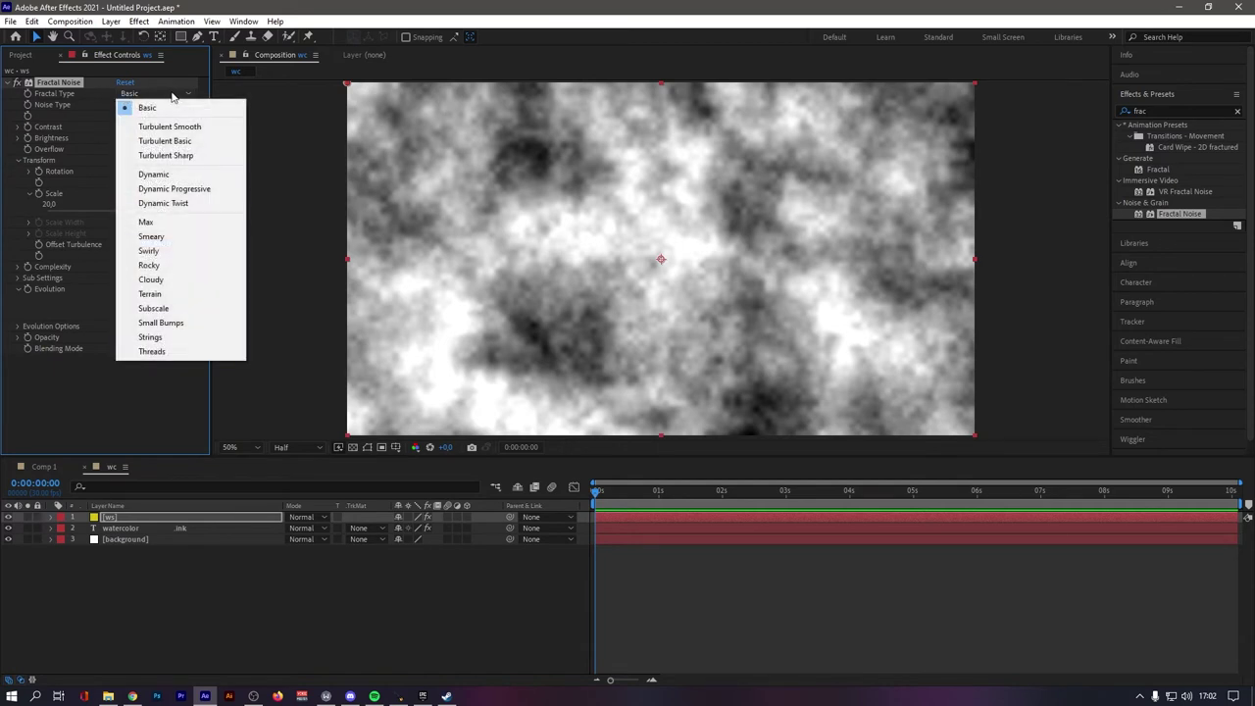
pyautogui.click(184, 238)
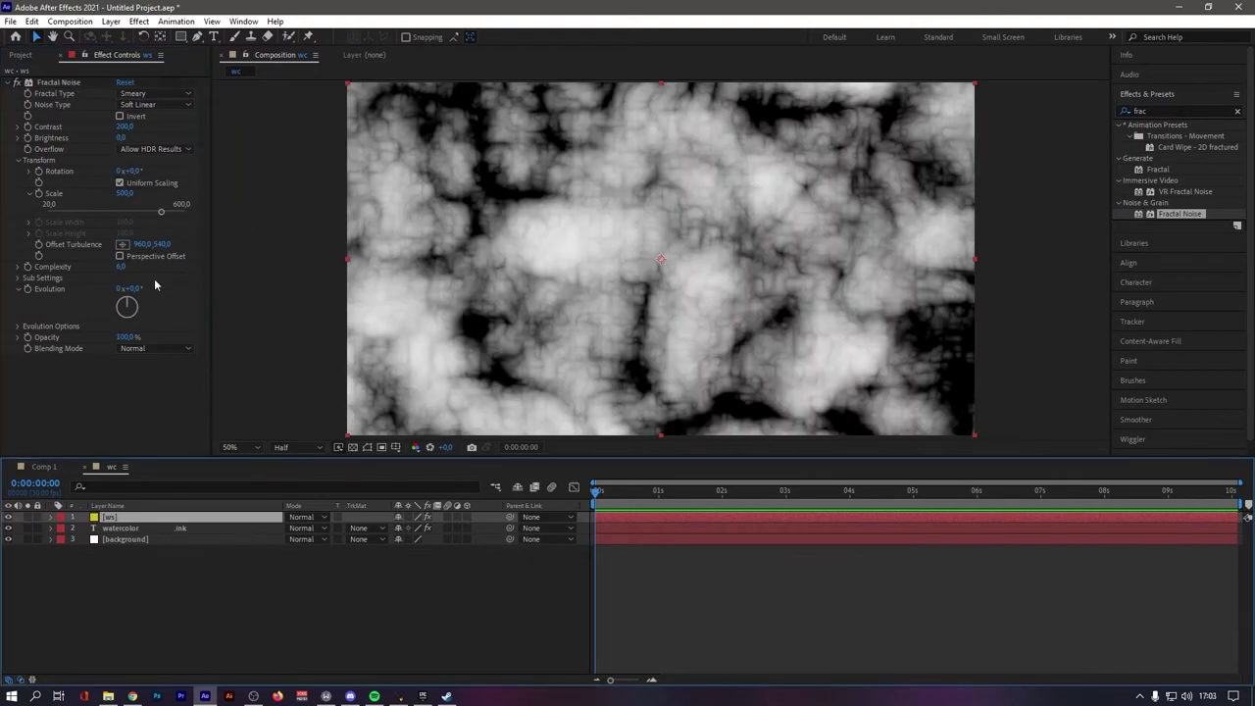
# Use the ws layer with Effects & Masks as the text's Camera Lens Blur map, and hide the ws layer.
pyautogui.click(120, 529)
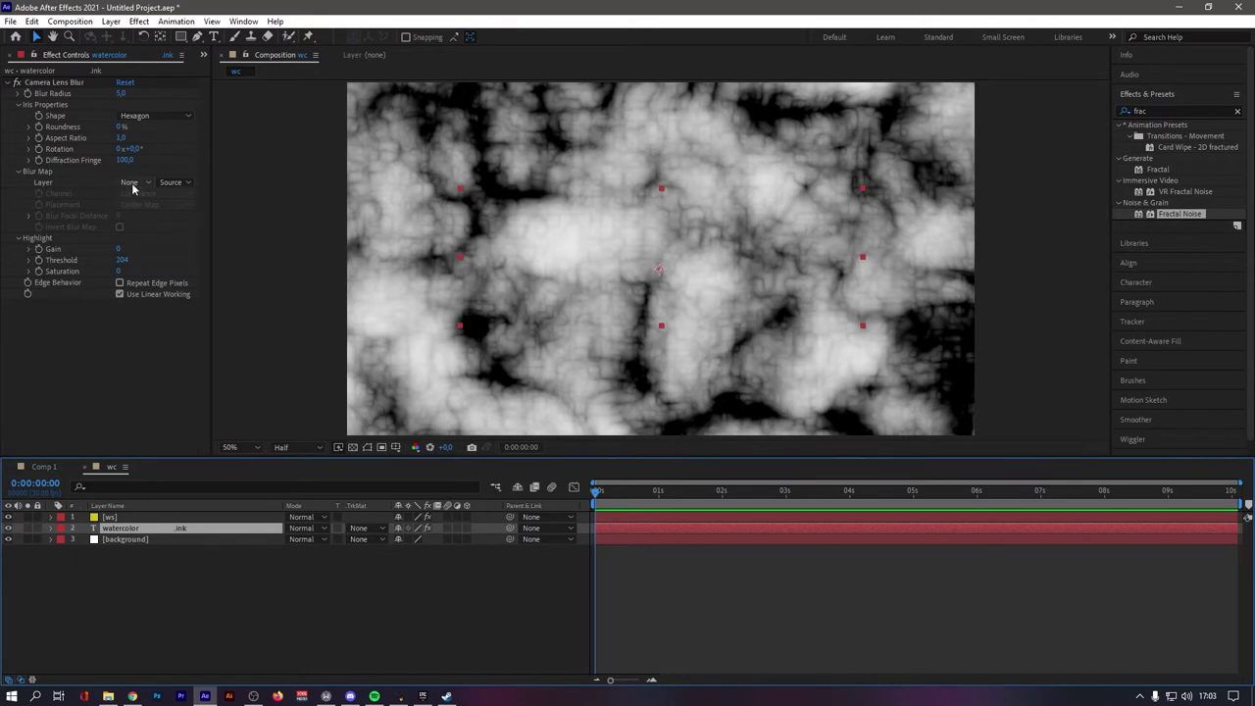
pyautogui.click(132, 186)
pyautogui.click(142, 209)
pyautogui.click(187, 187)
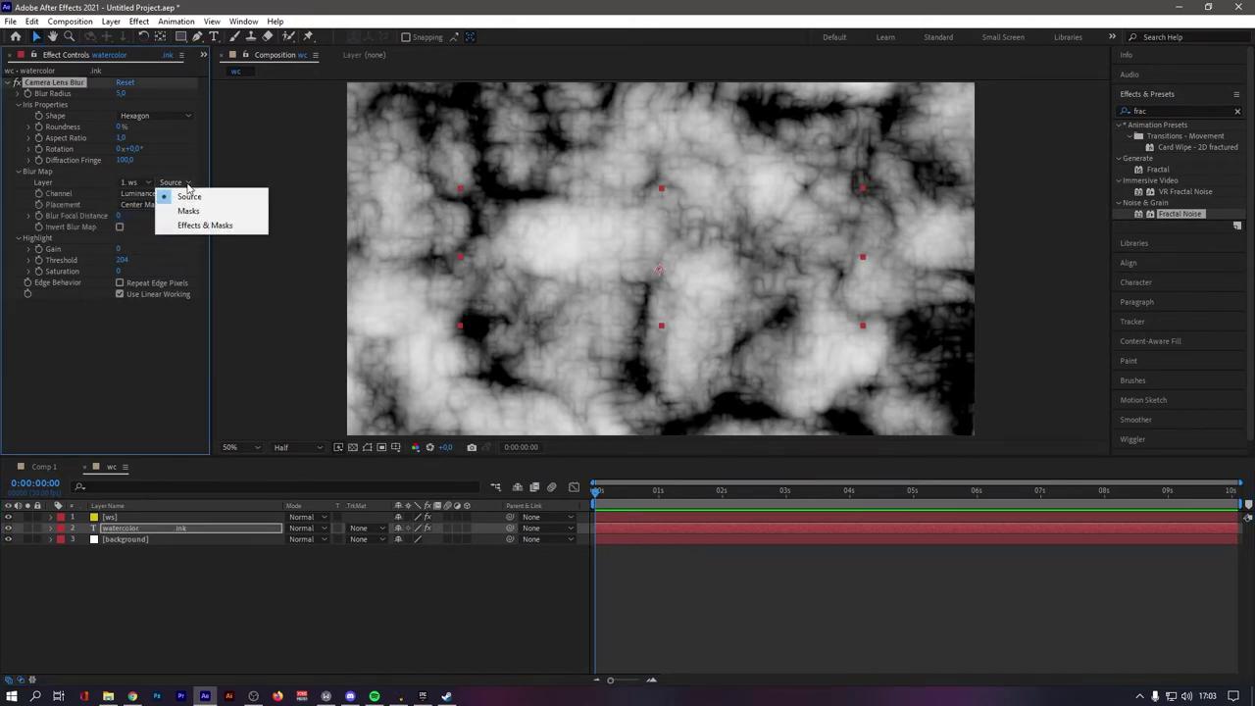
pyautogui.click(240, 227)
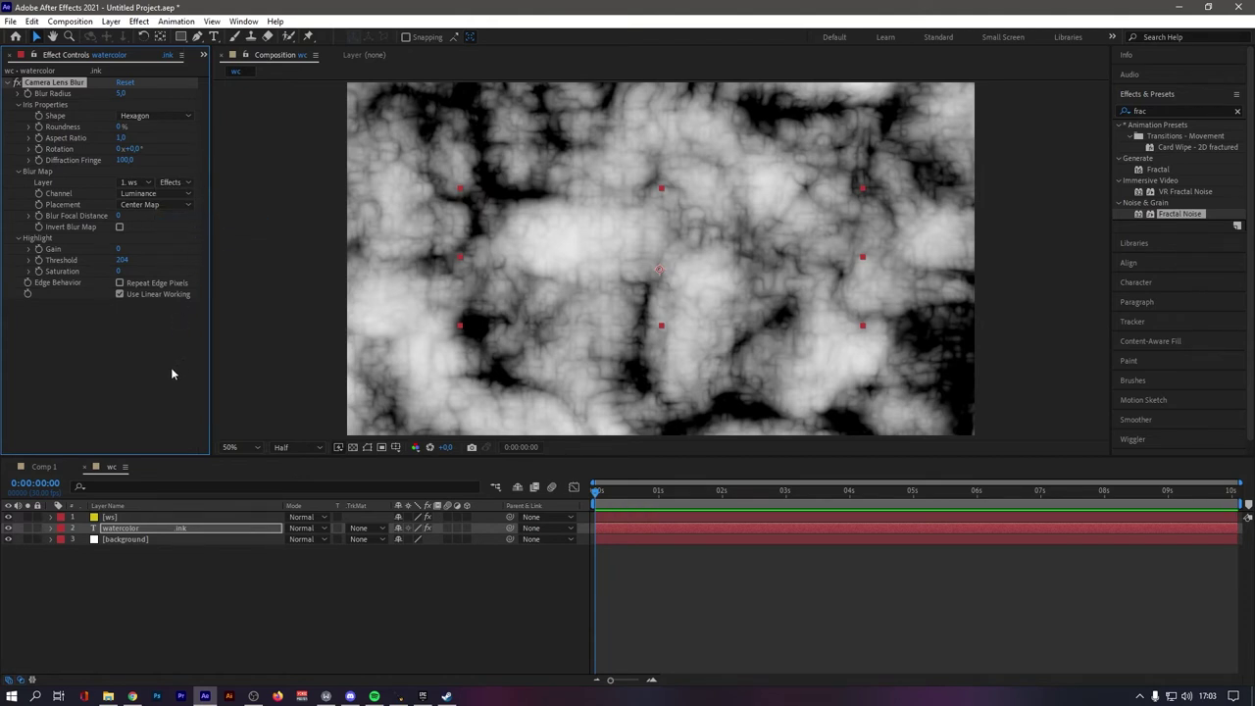
pyautogui.click(8, 517)
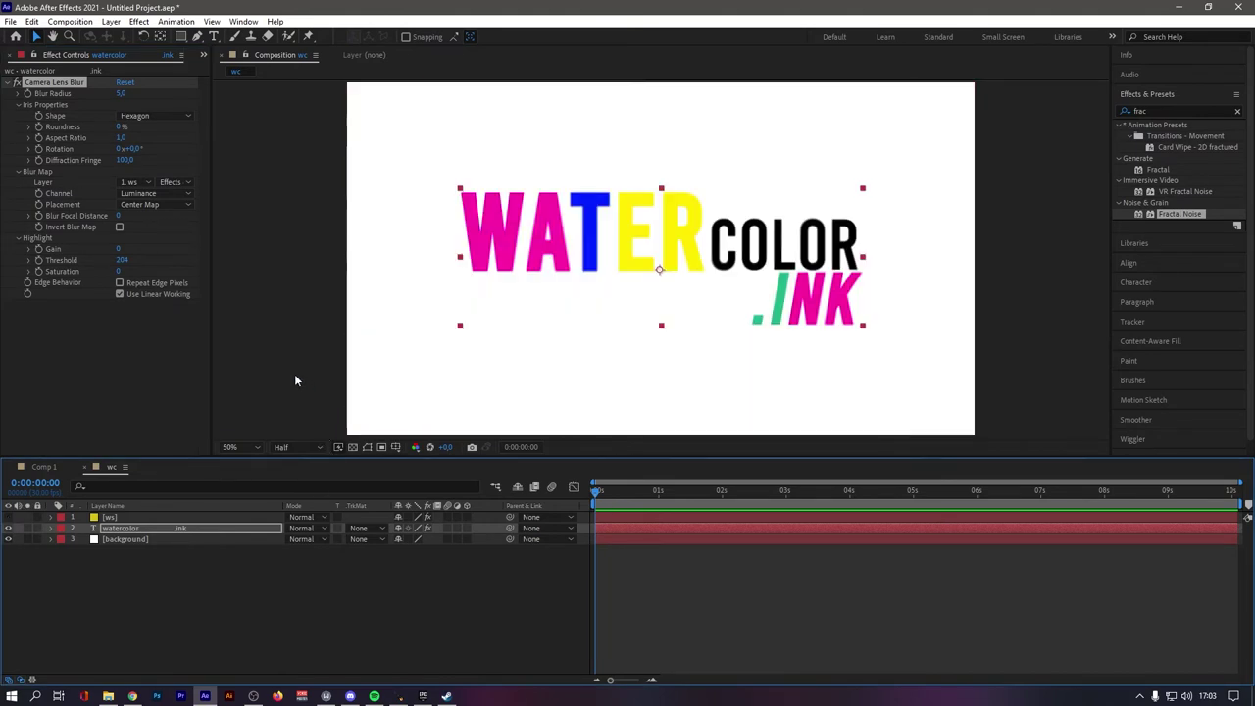
# Set the text's Blur Radius to 0 and keyframe it at the start of the composition.
pyautogui.click(122, 93)
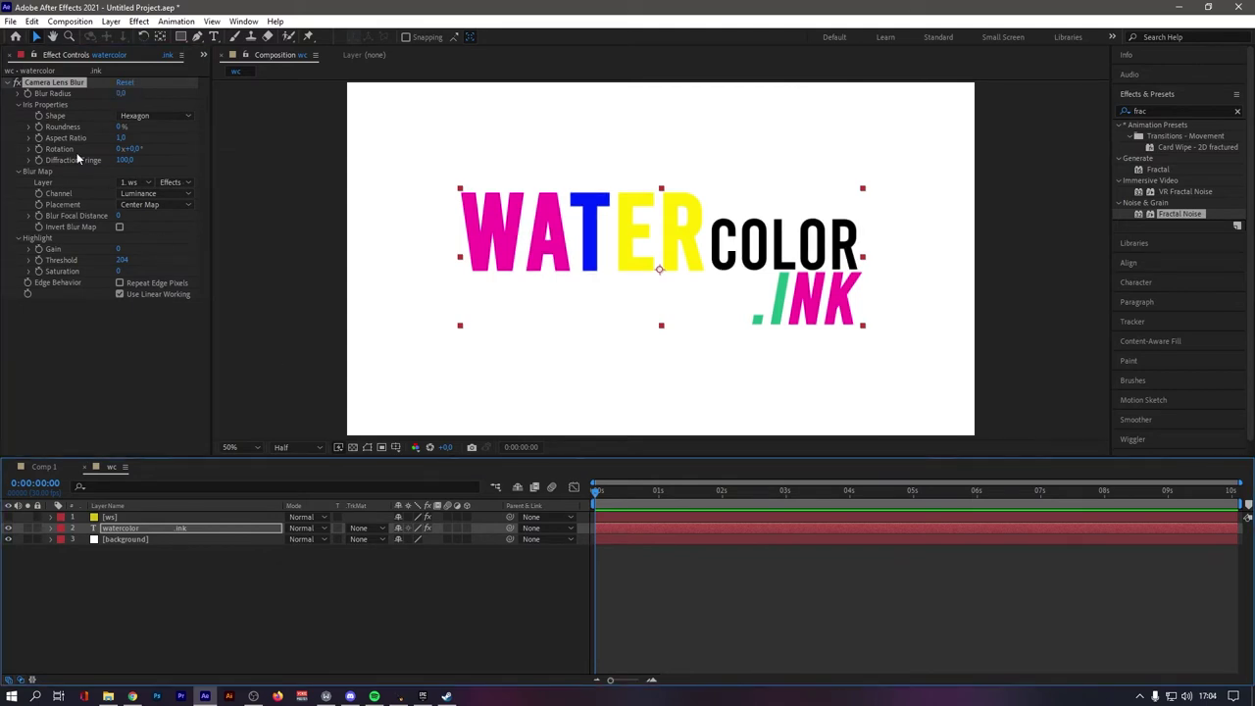
pyautogui.write('0')
pyautogui.press('Return')
pyautogui.click(28, 98)
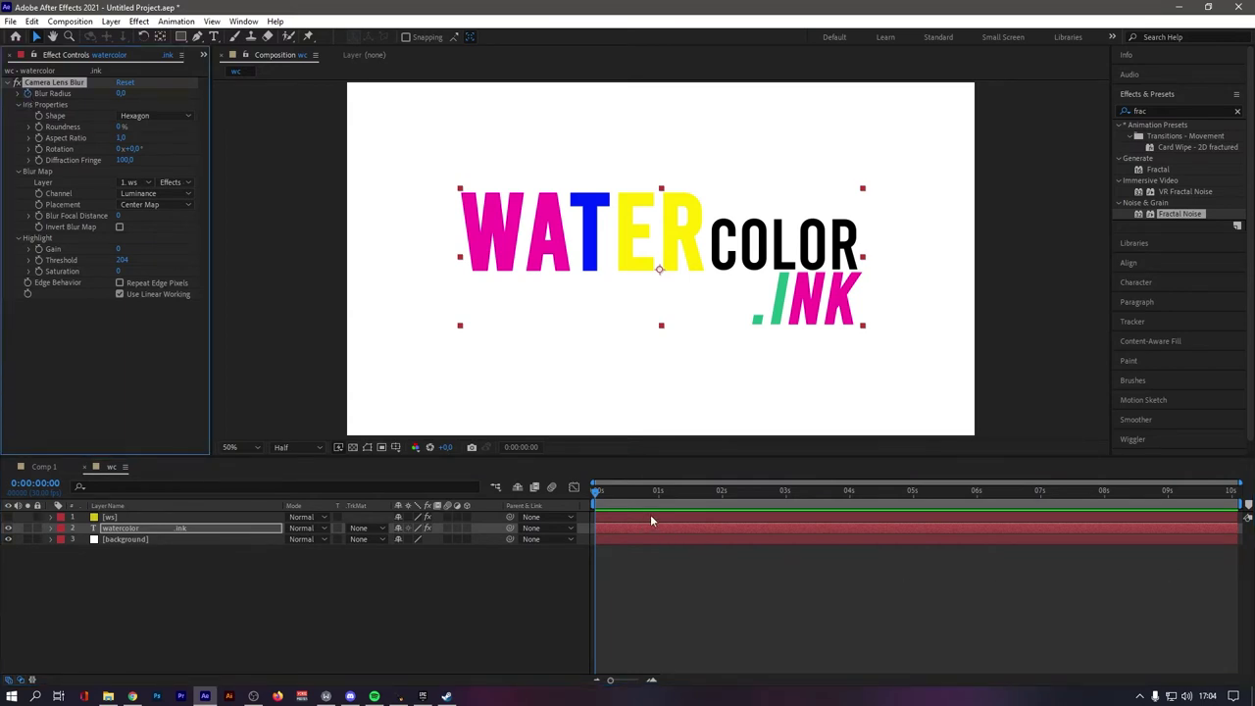
# Add a Blur Radius keyframe of 100 at 2 seconds on the text layer.
pyautogui.click(721, 492)
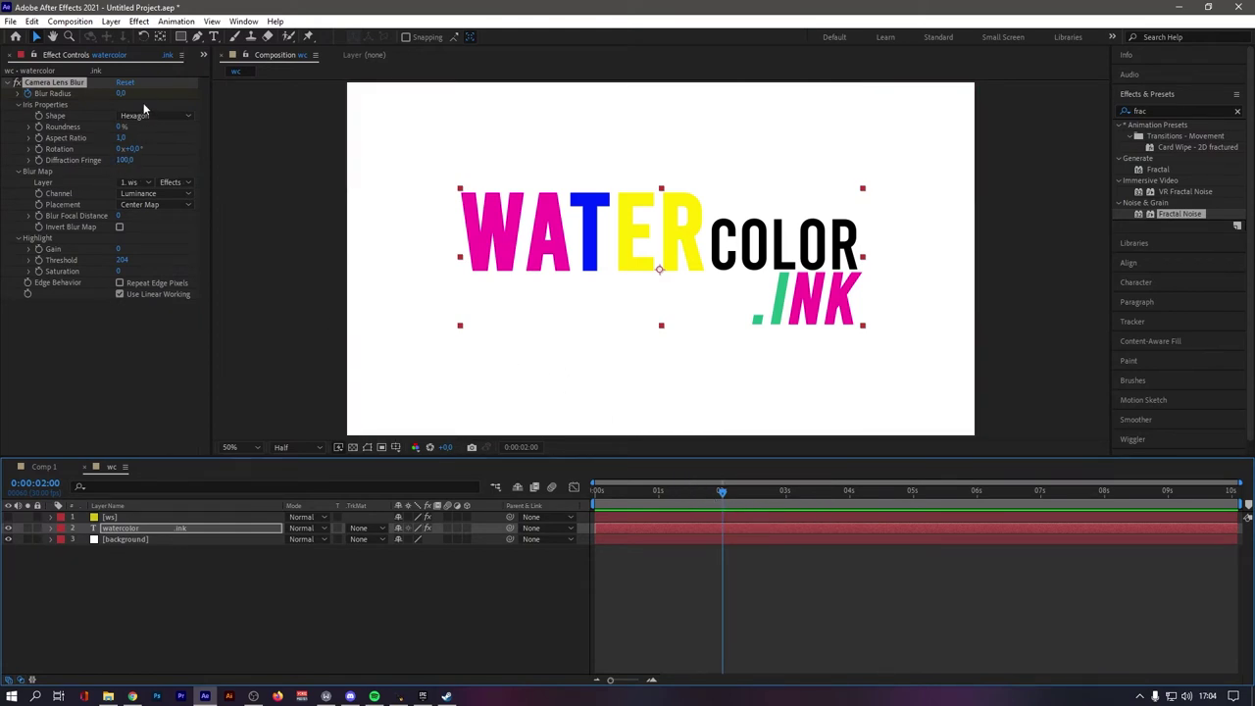
pyautogui.click(119, 93)
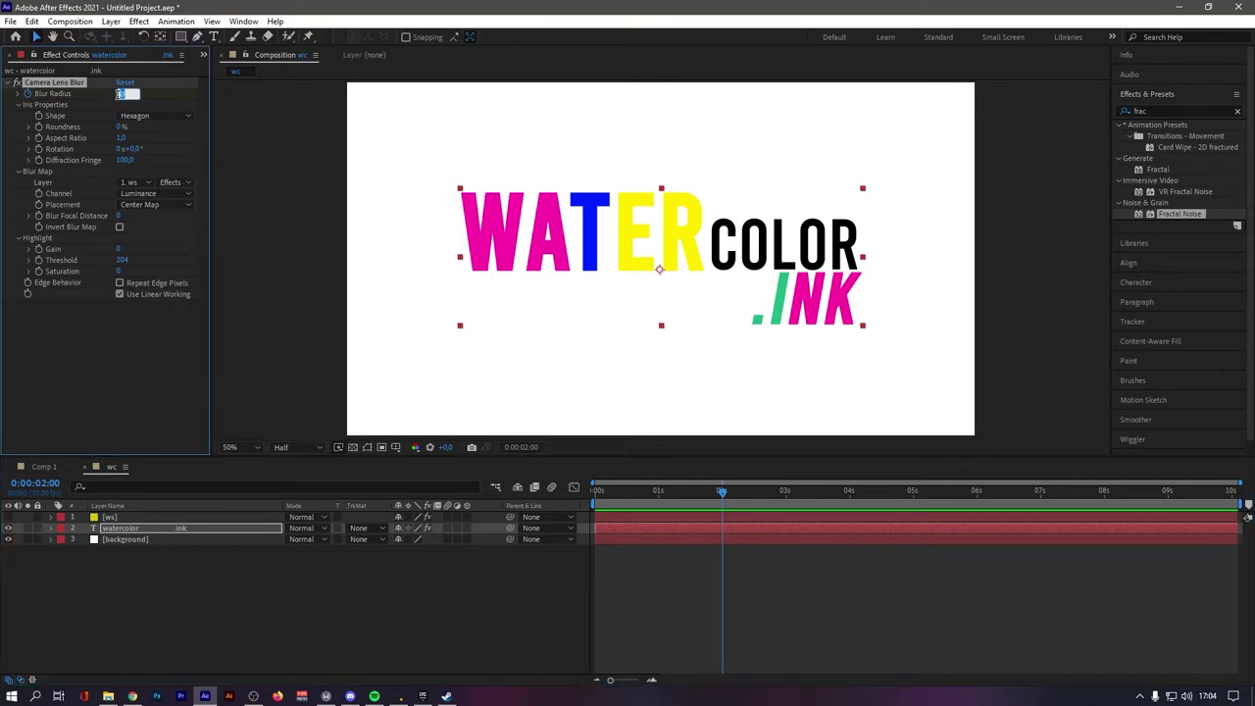
pyautogui.write('100')
pyautogui.press('Return')
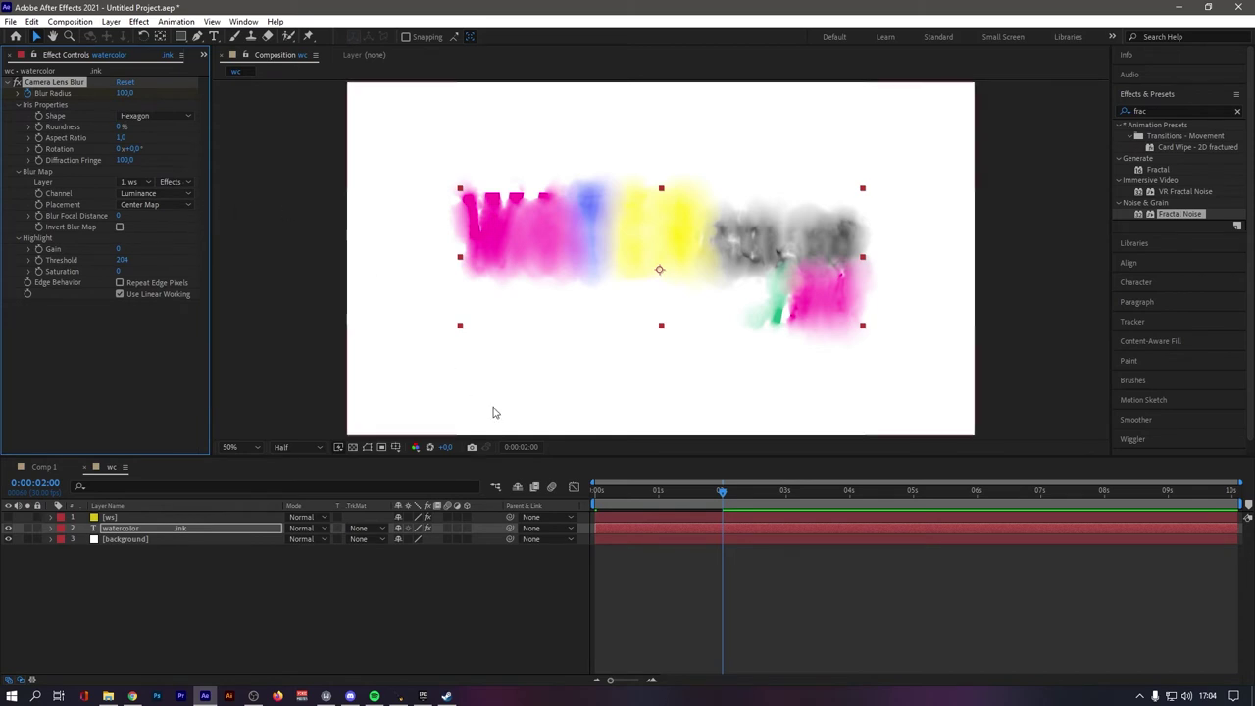
# Shorten the work area to end at about 3 seconds and preview the blur animation from the start.
pyautogui.click(616, 490)
pyautogui.press('space')
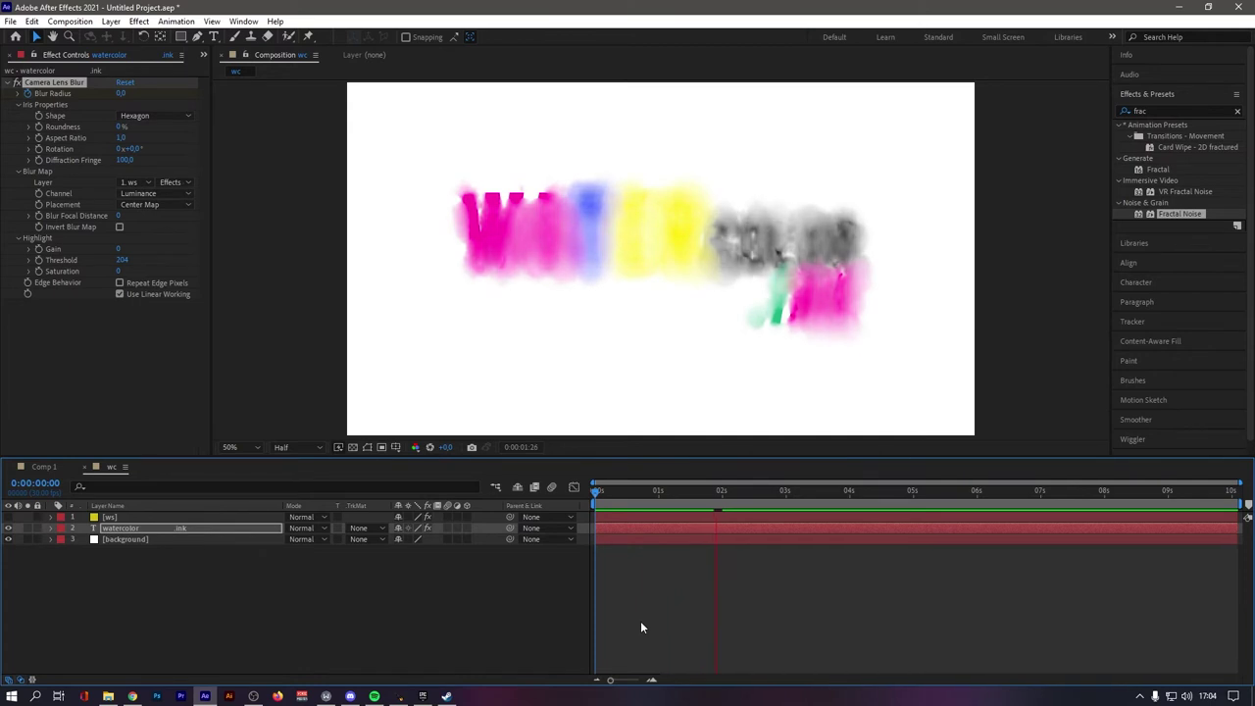
pyautogui.click(600, 490)
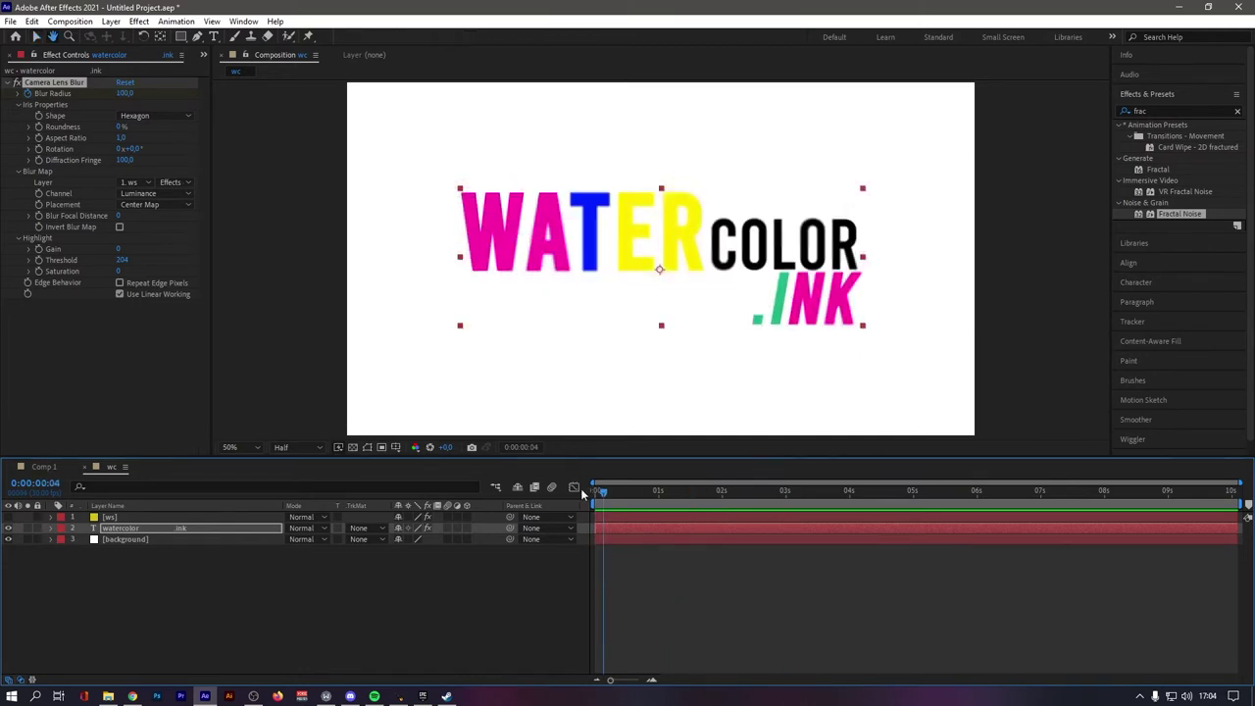
pyautogui.click(594, 490)
pyautogui.moveTo(1239, 504); pyautogui.dragTo(791, 499)
pyautogui.press('space')
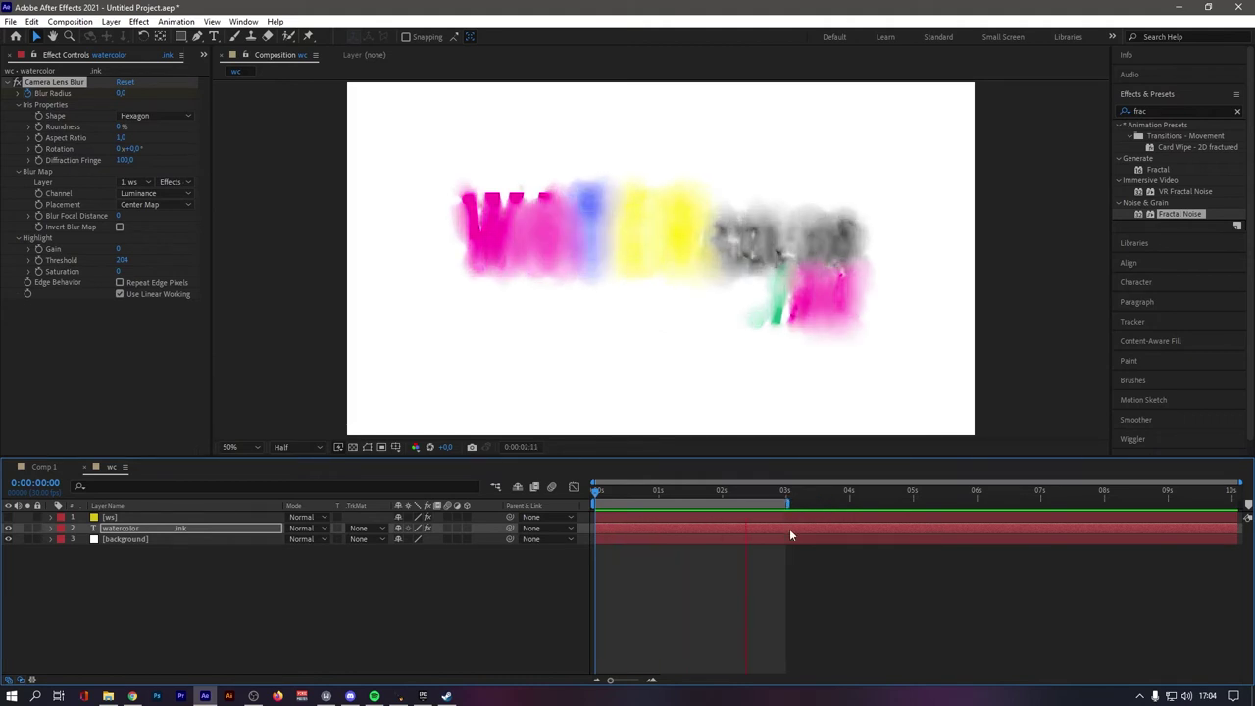
pyautogui.press('space')
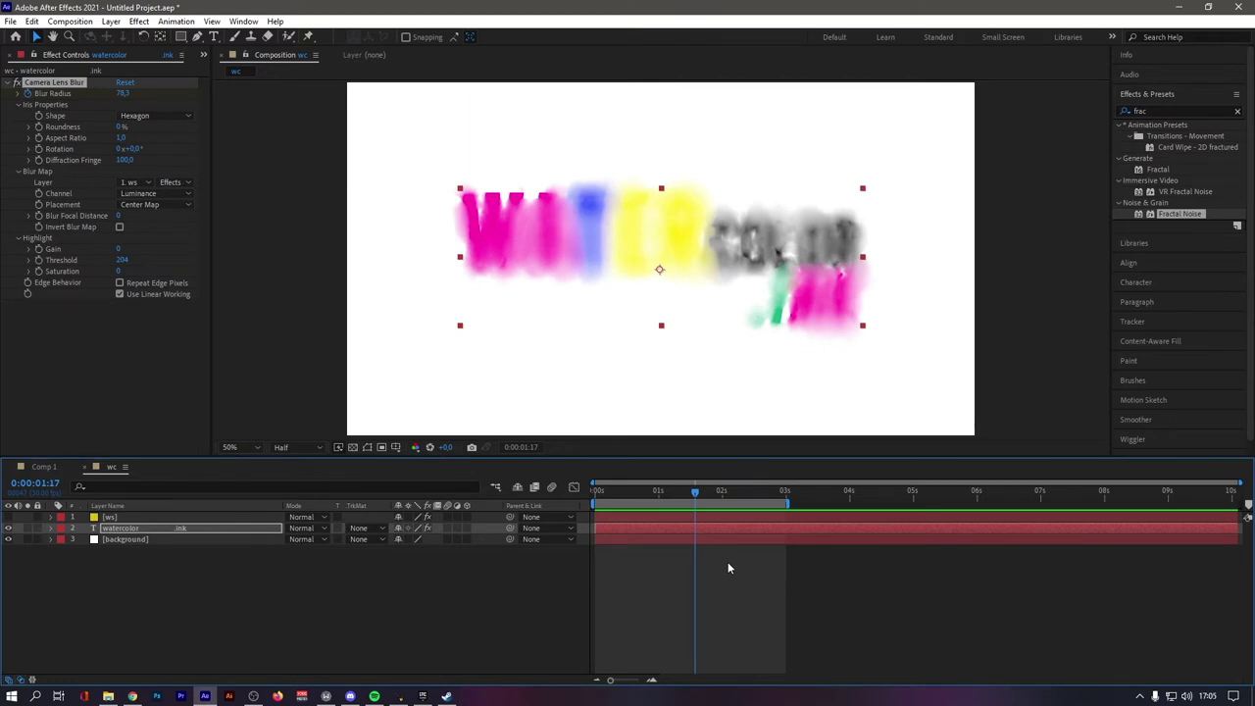
# Apply Easy Ease to both Blur Radius keyframes of the text layer and preview the animation from the start.
pyautogui.press('u')
pyautogui.moveTo(751, 605); pyautogui.dragTo(587, 530)
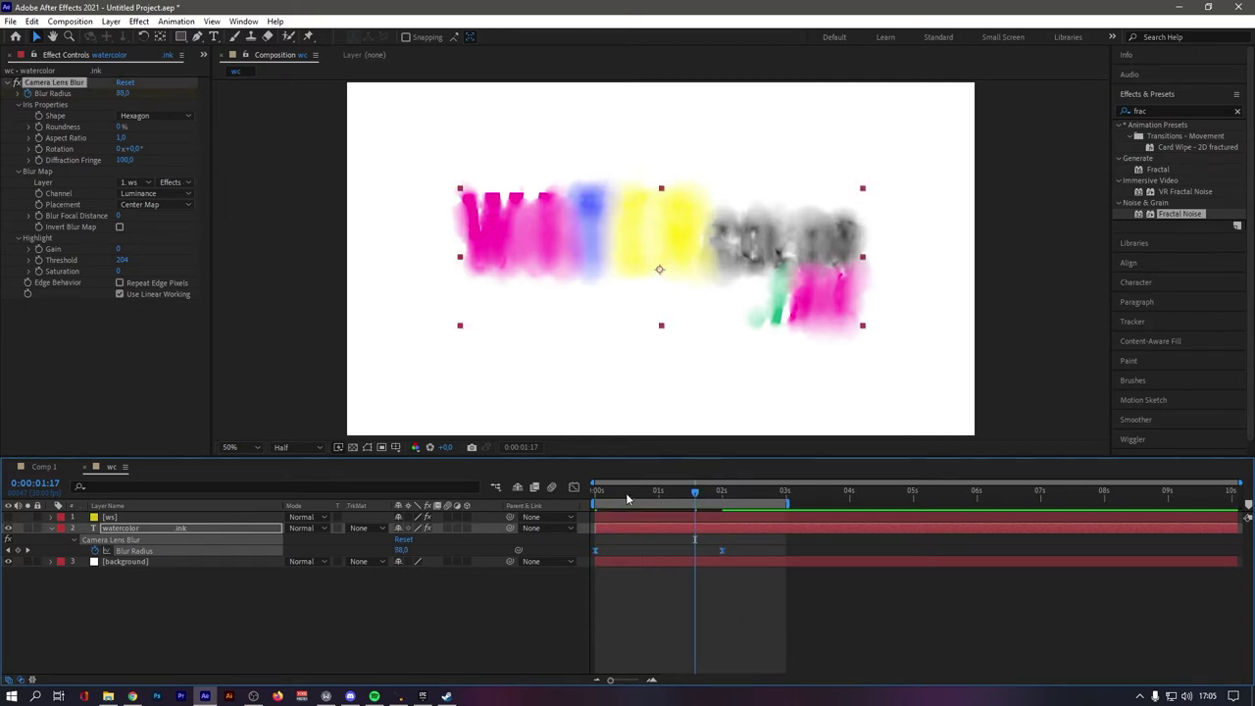
pyautogui.moveTo(626, 493); pyautogui.dragTo(580, 516)
pyautogui.press('space')
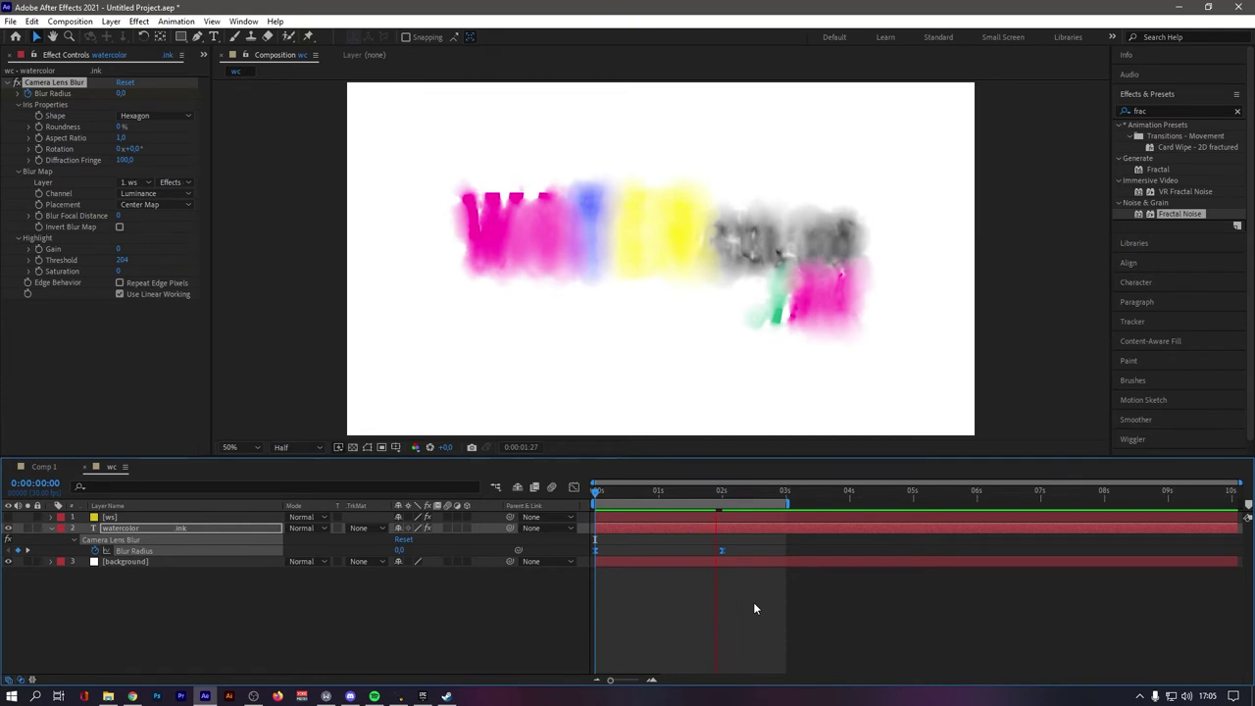
pyautogui.click(228, 587)
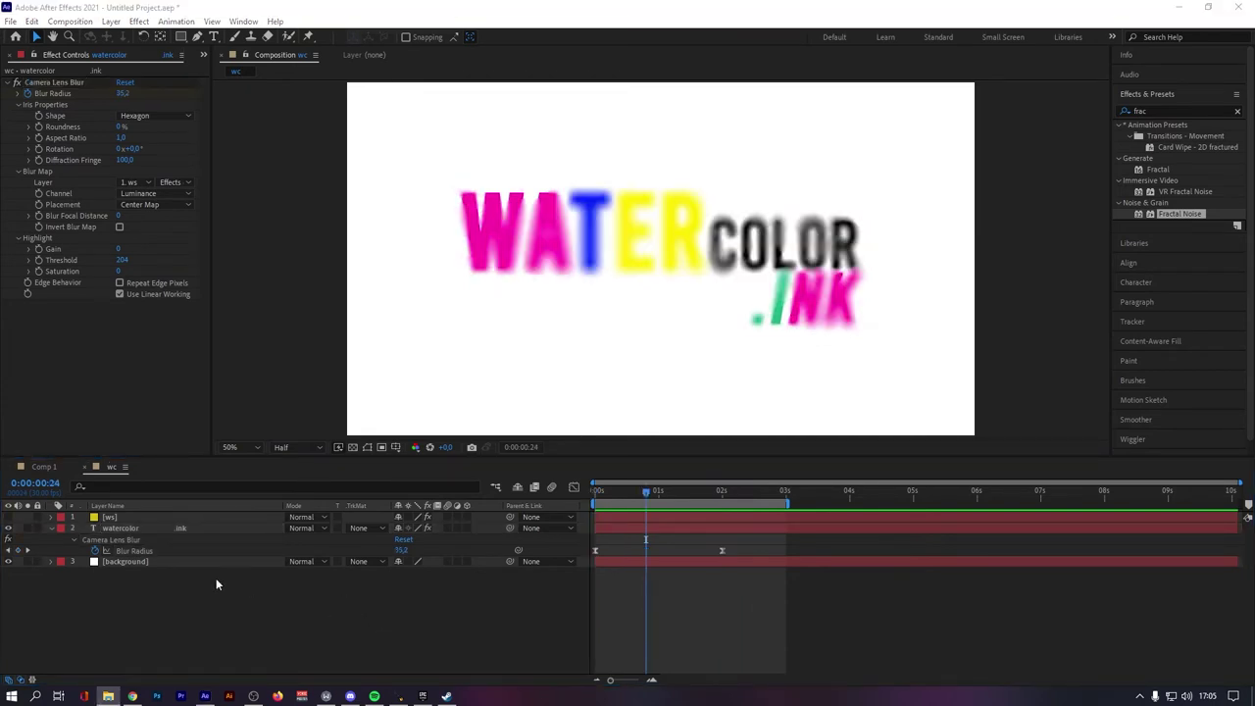
# Add paper-texture-background-hd-38.jpg as the uppermost layer of the wc composition and set its blending mode to Screen.
pyautogui.moveTo(5, 412); pyautogui.dragTo(202, 609)
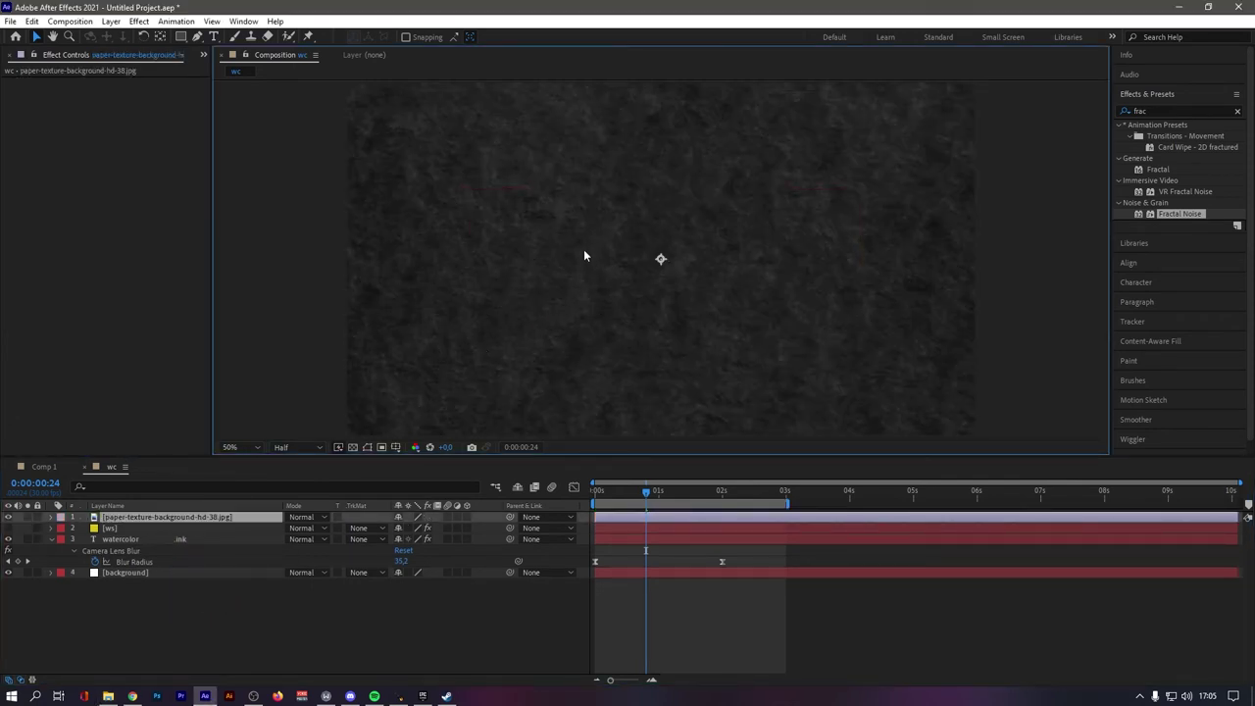
pyautogui.click(316, 519)
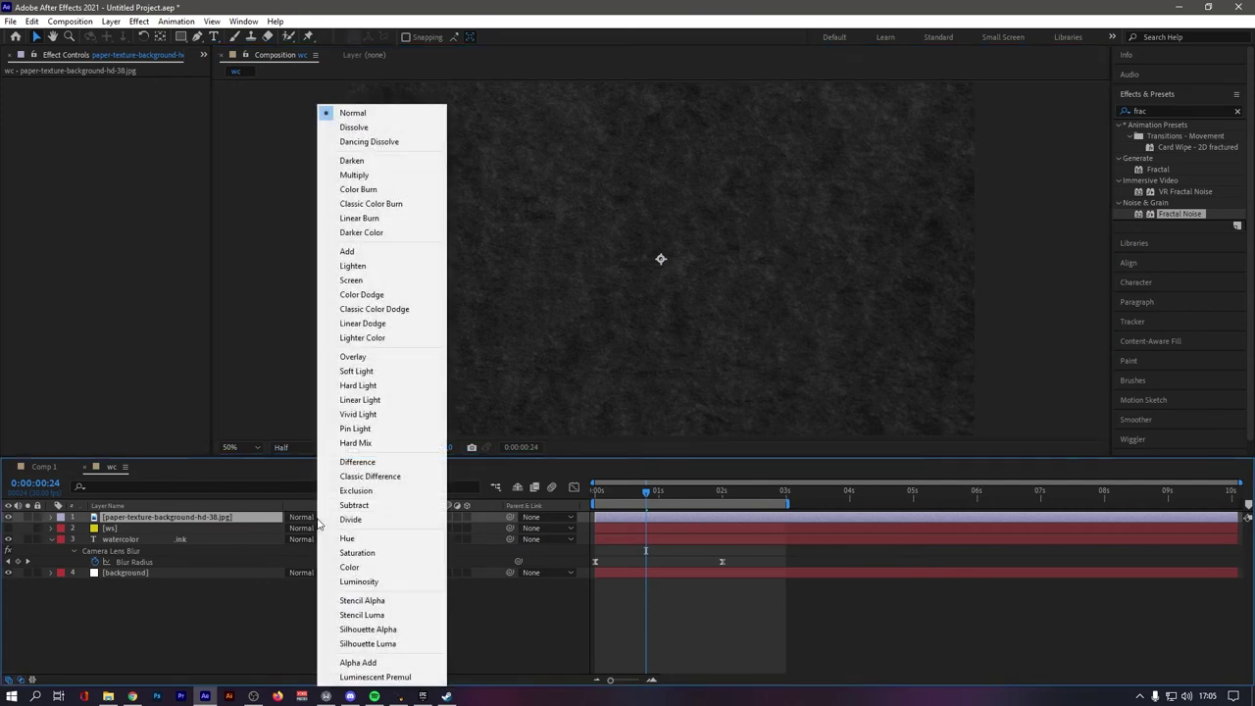
pyautogui.click(391, 280)
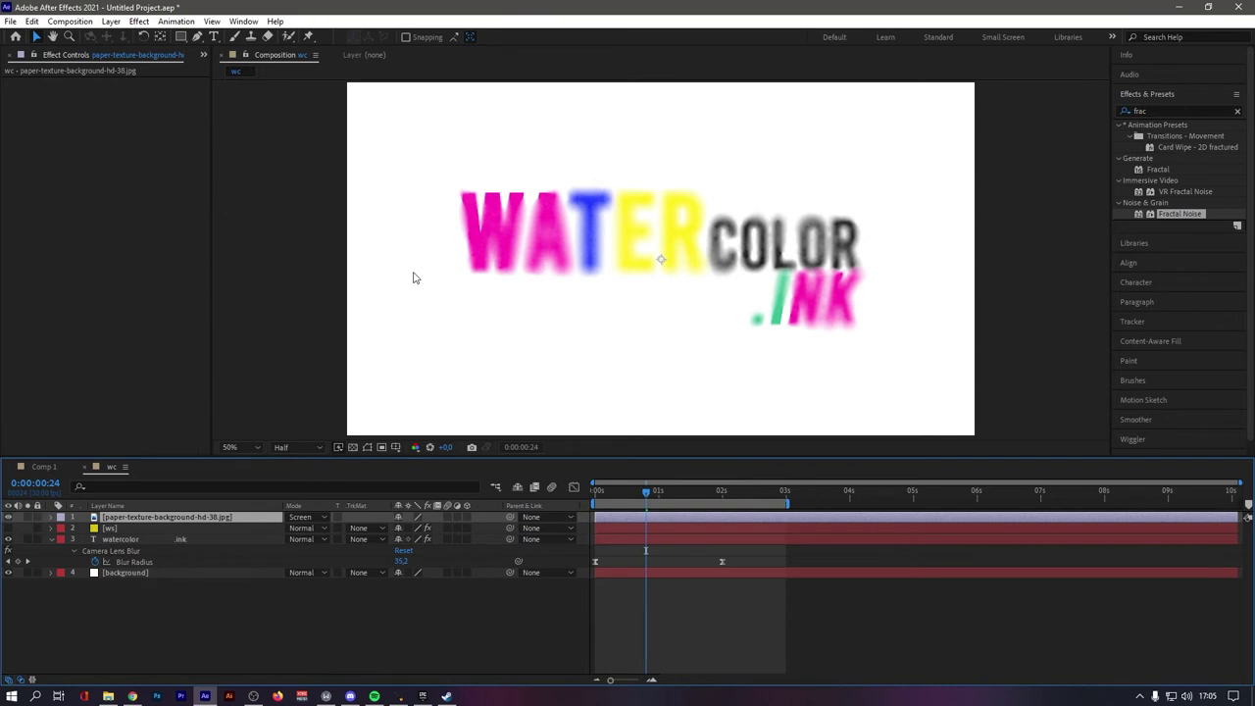
# Apply the Curves effect to the paper texture layer and raise the midtones of its RGB curve.
pyautogui.click(1198, 111)
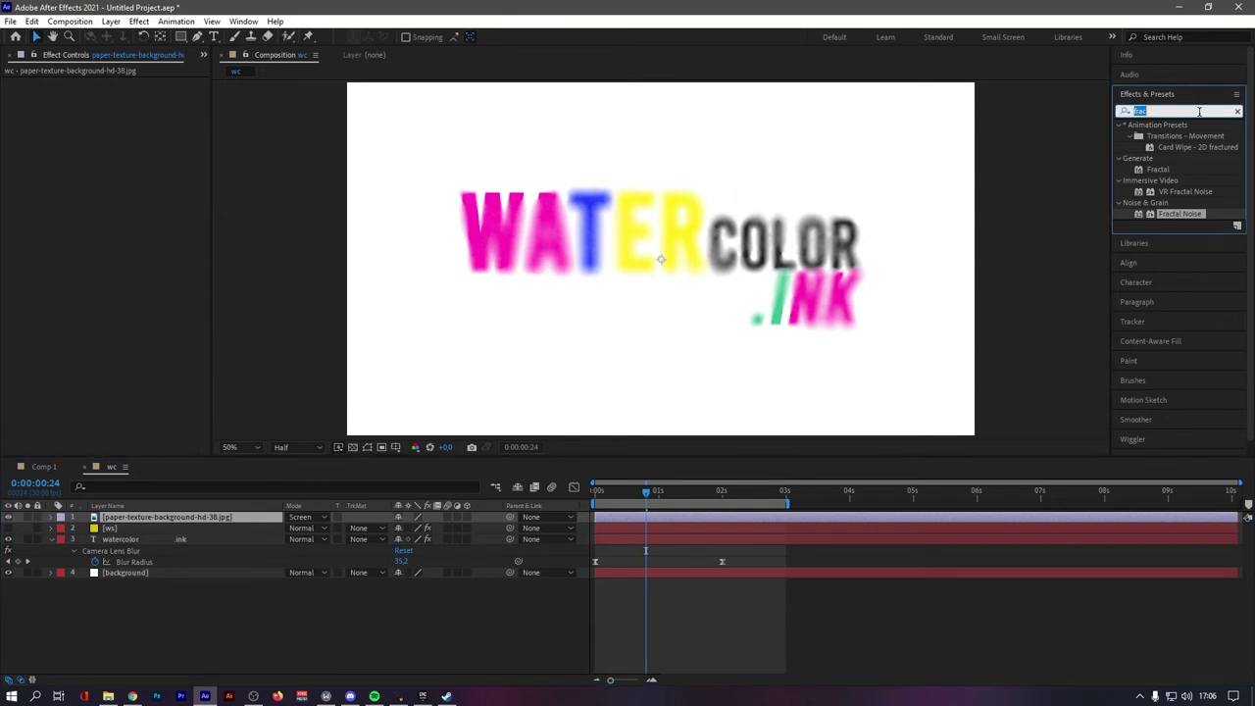
pyautogui.write('cur')
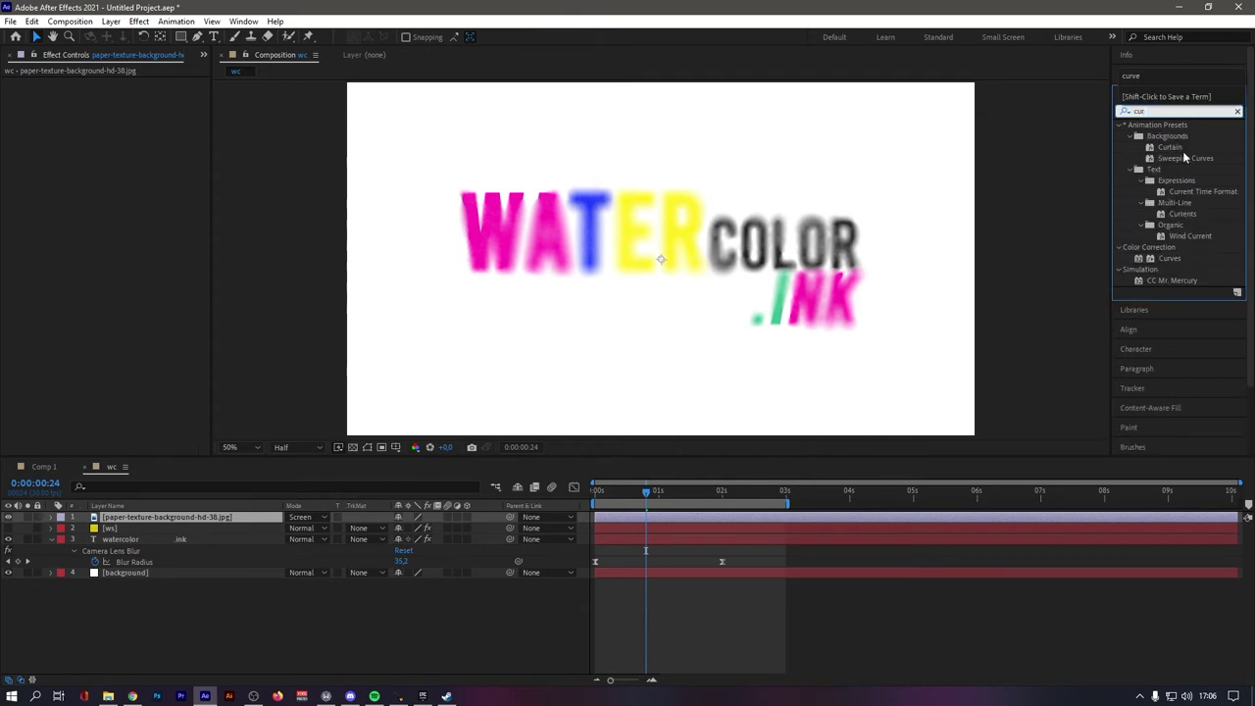
pyautogui.write('v')
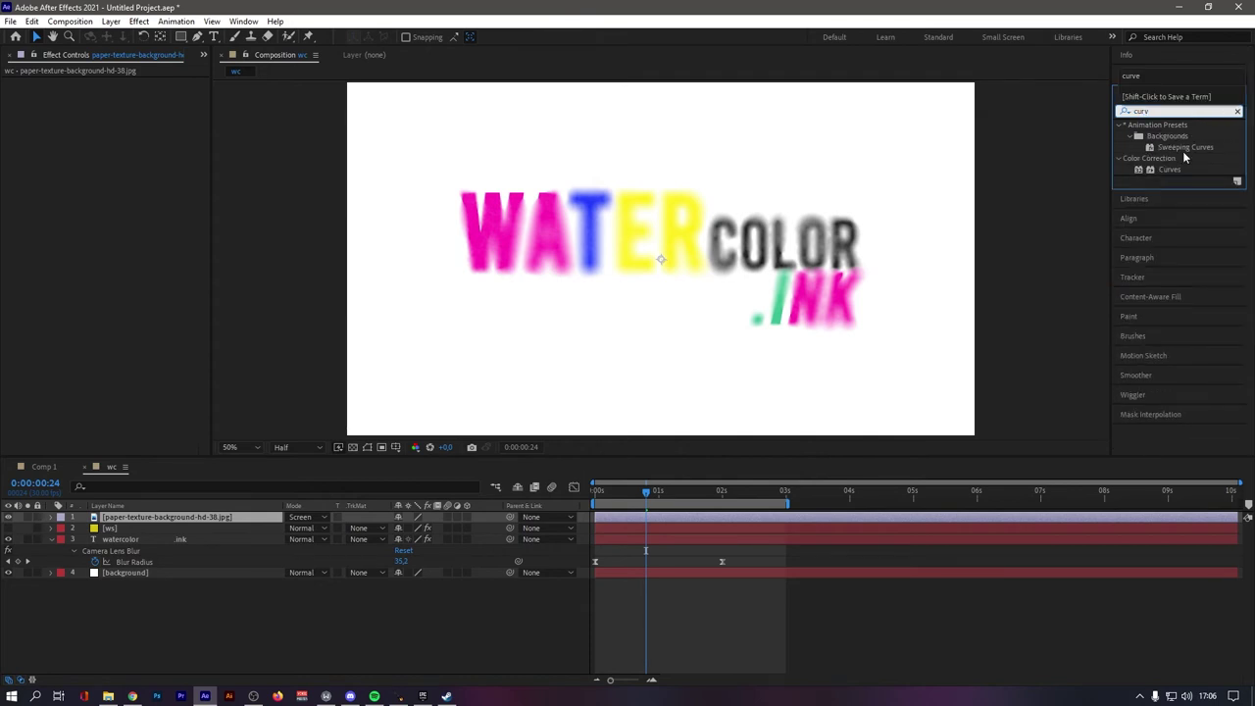
pyautogui.moveTo(1170, 168); pyautogui.dragTo(217, 518)
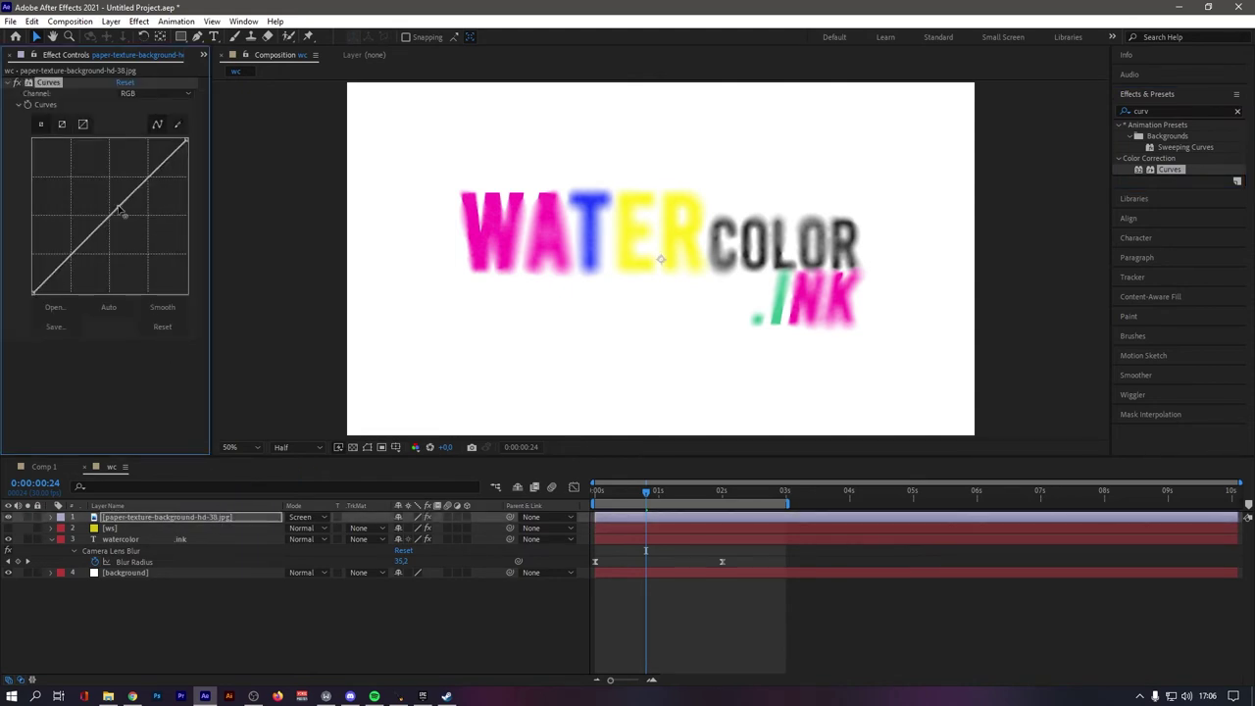
pyautogui.moveTo(117, 209); pyautogui.dragTo(102, 200)
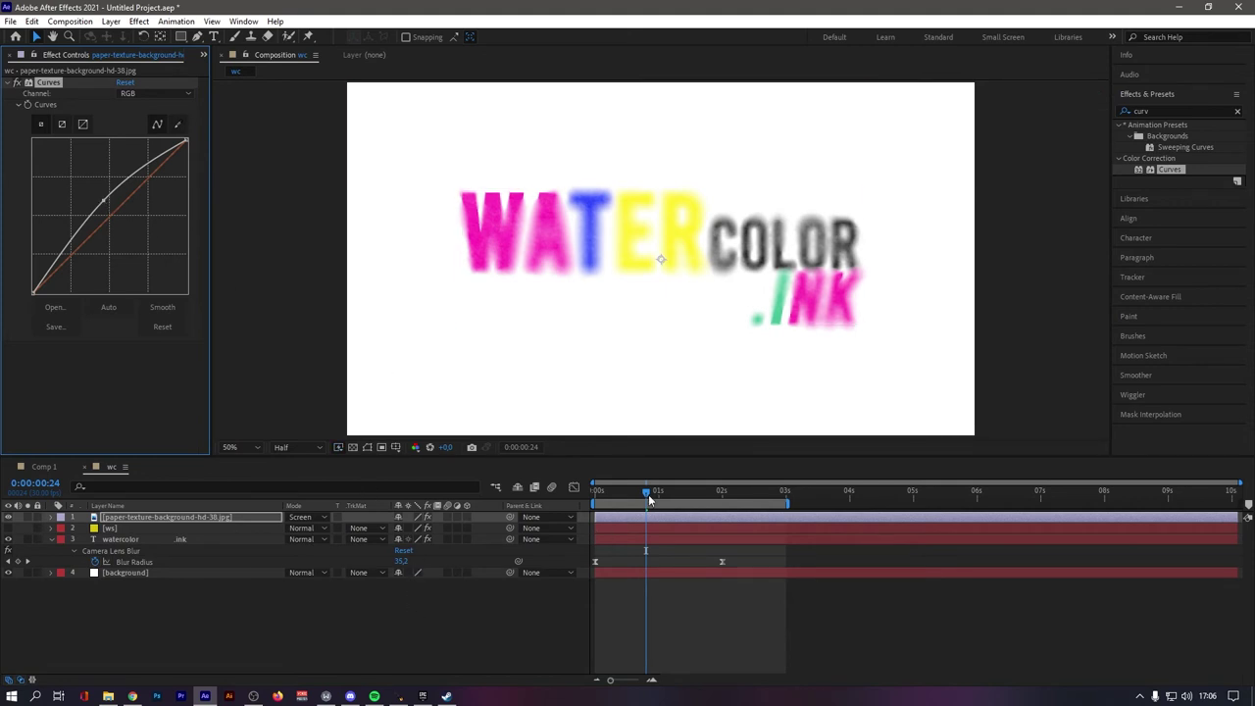
# Preview the text animation with the paper texture from the start of the composition.
pyautogui.click(588, 547)
pyautogui.press('Home')
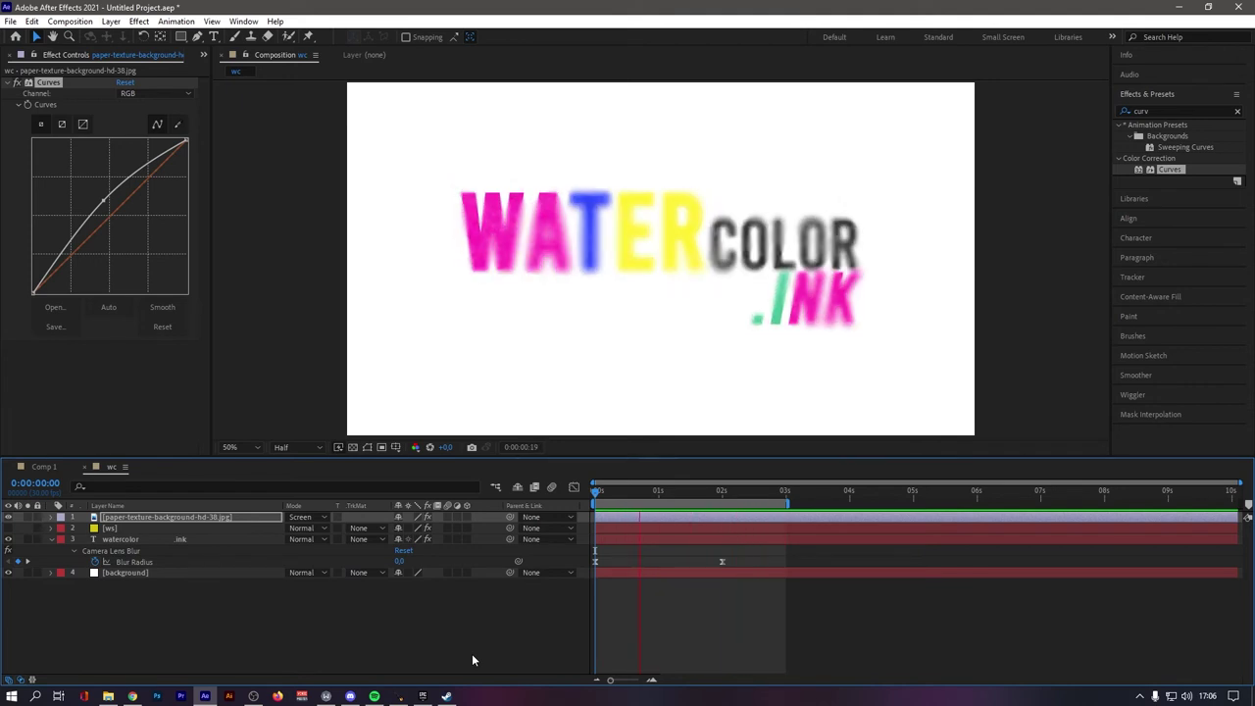
pyautogui.press('space')
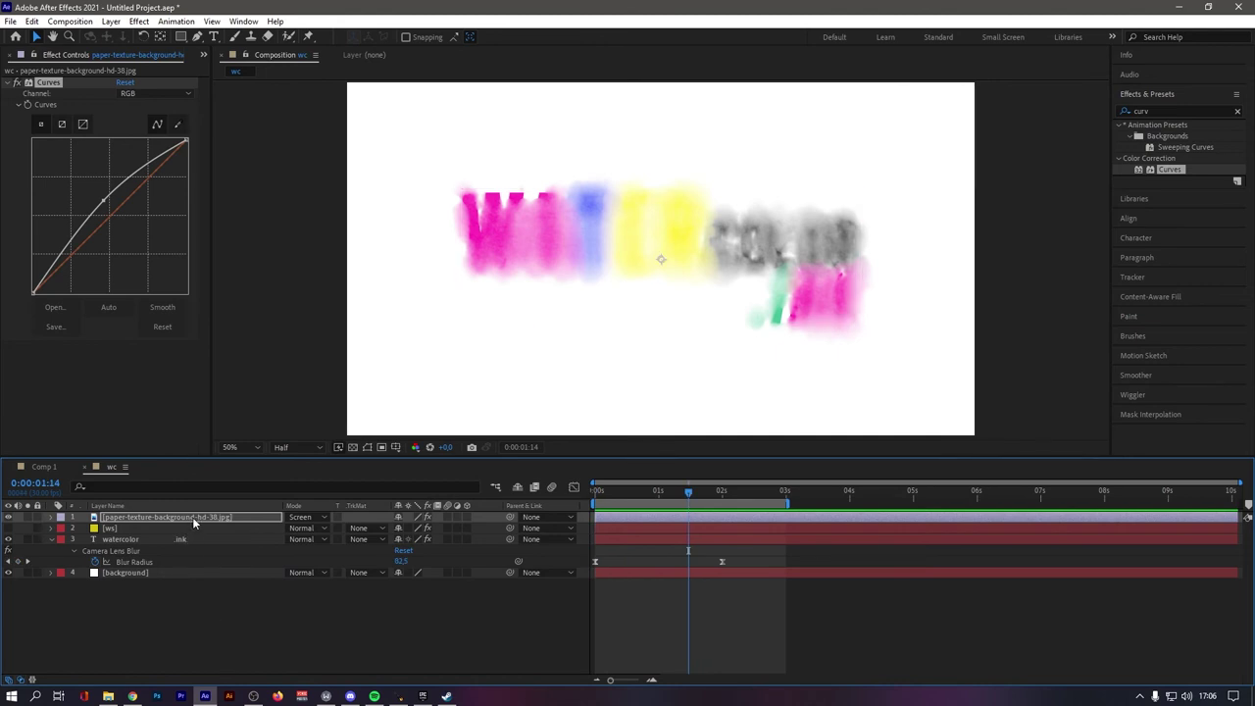
# Duplicate the paper texture layer and give the upper copy an Invert effect and the Multiply blending mode.
pyautogui.press('Return')
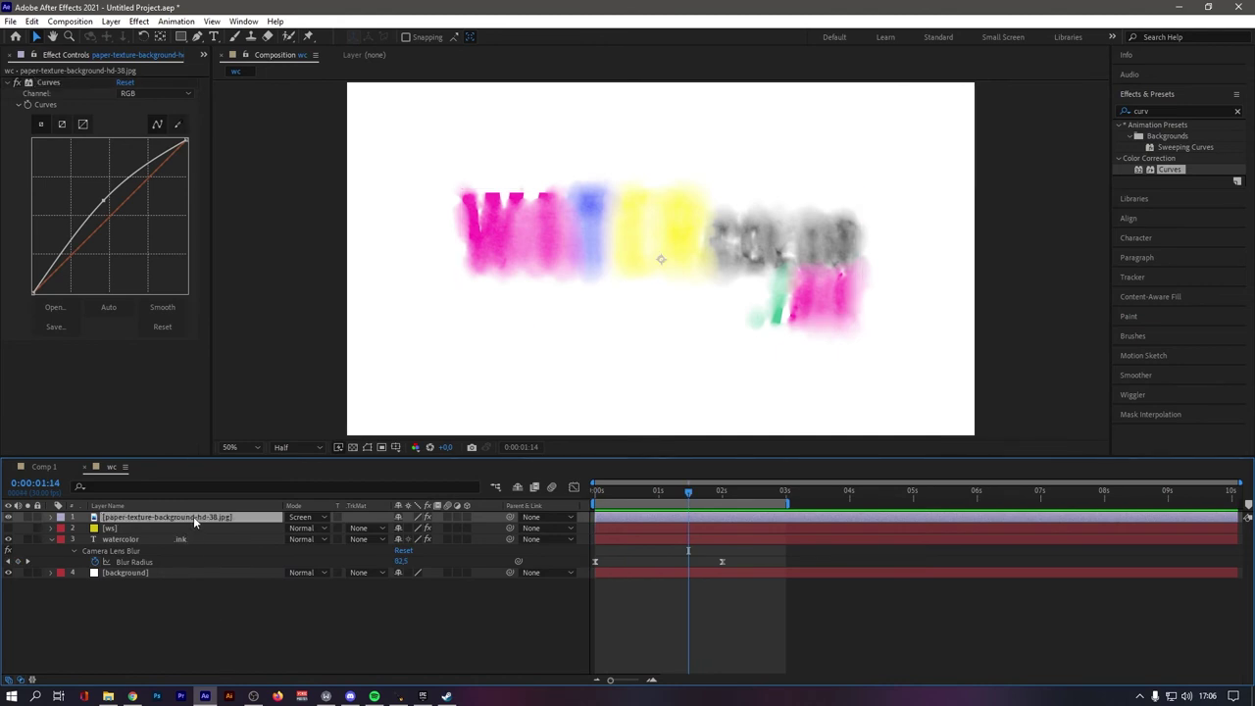
pyautogui.hotkey('ctrl', 'd')
pyautogui.click(1237, 111)
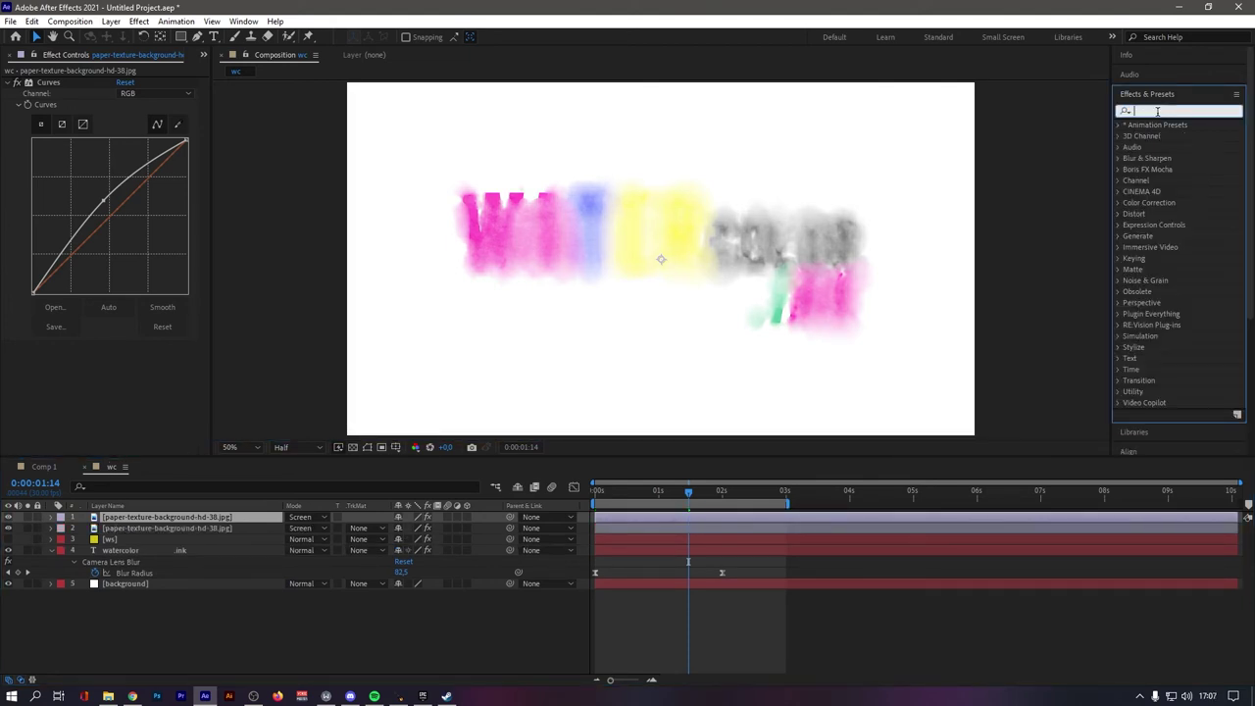
pyautogui.write('inve')
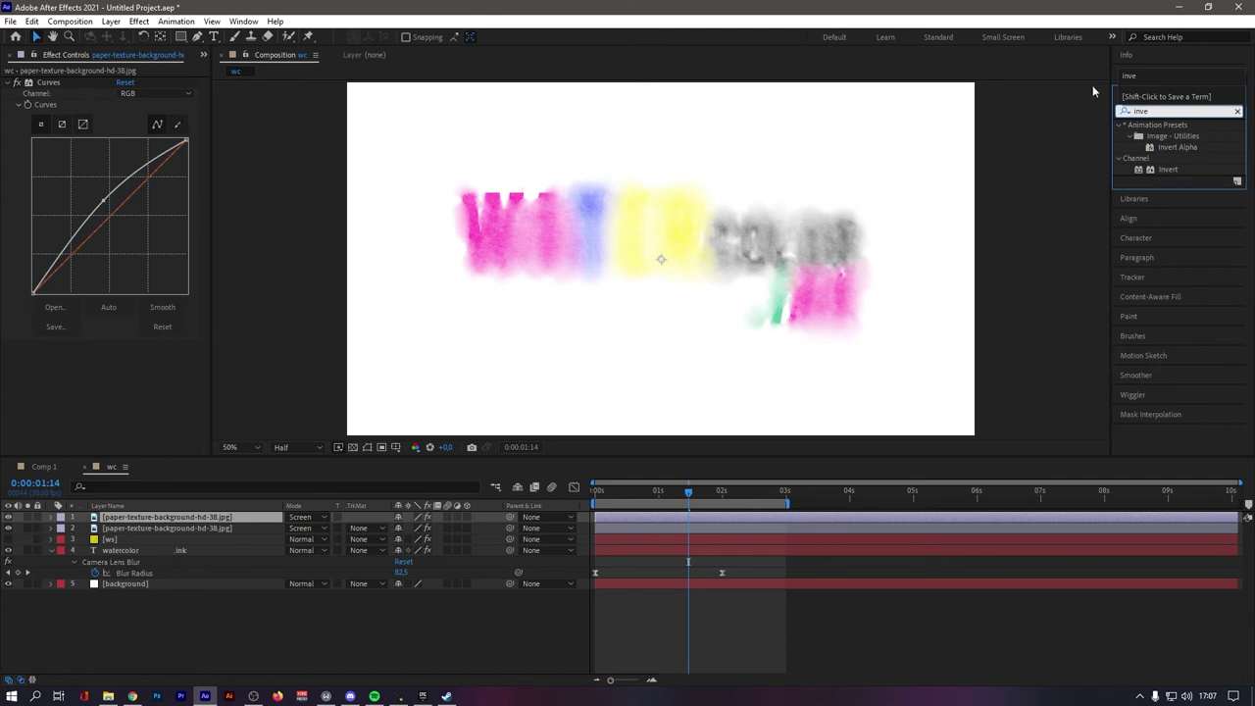
pyautogui.moveTo(1168, 169); pyautogui.dragTo(246, 516)
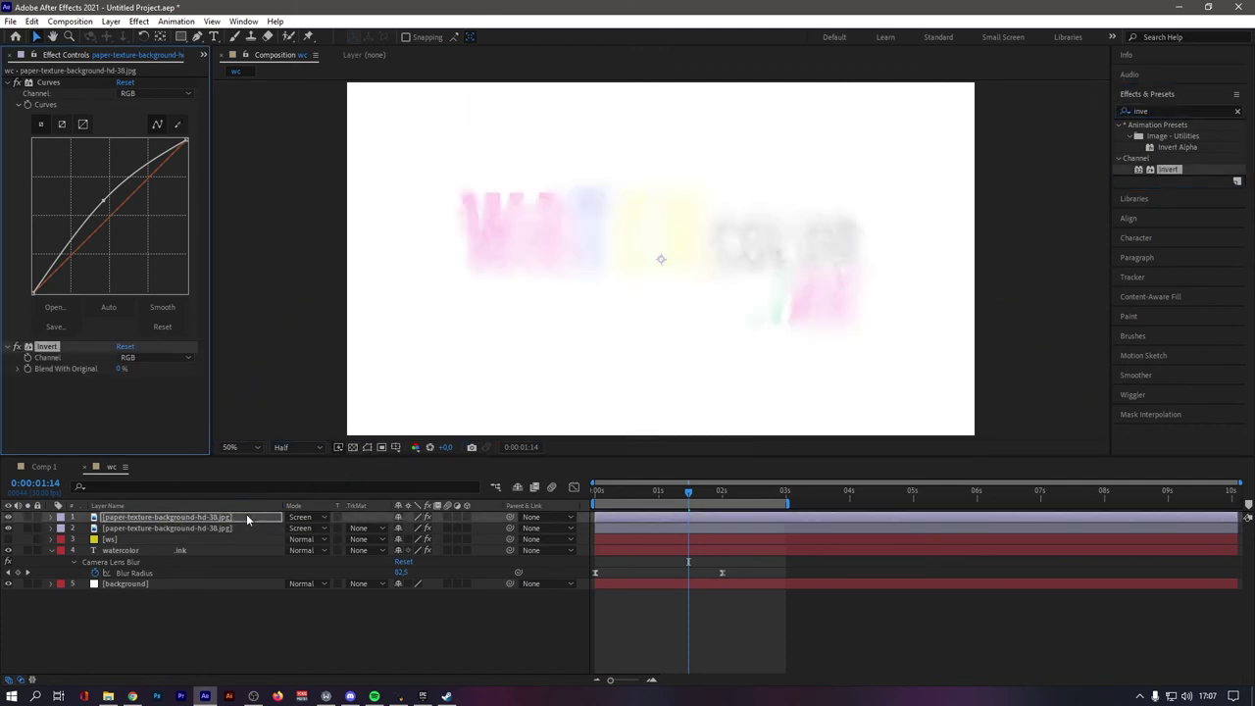
pyautogui.click(303, 521)
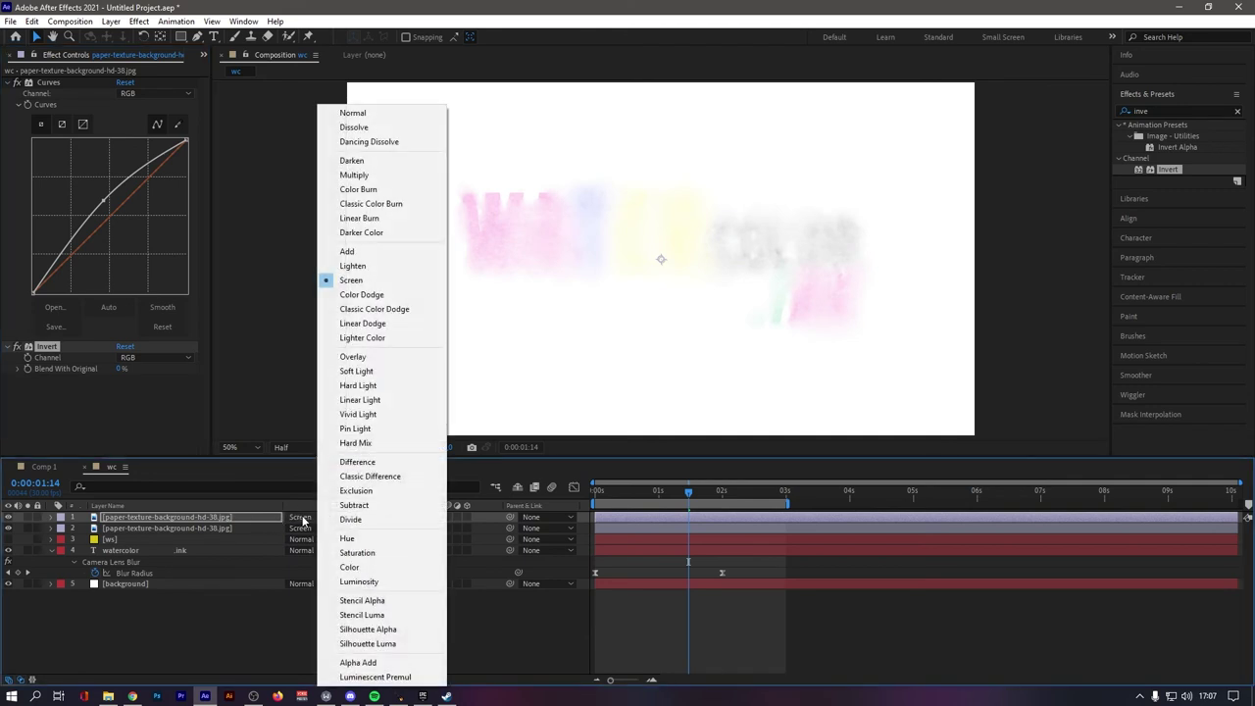
pyautogui.click(391, 176)
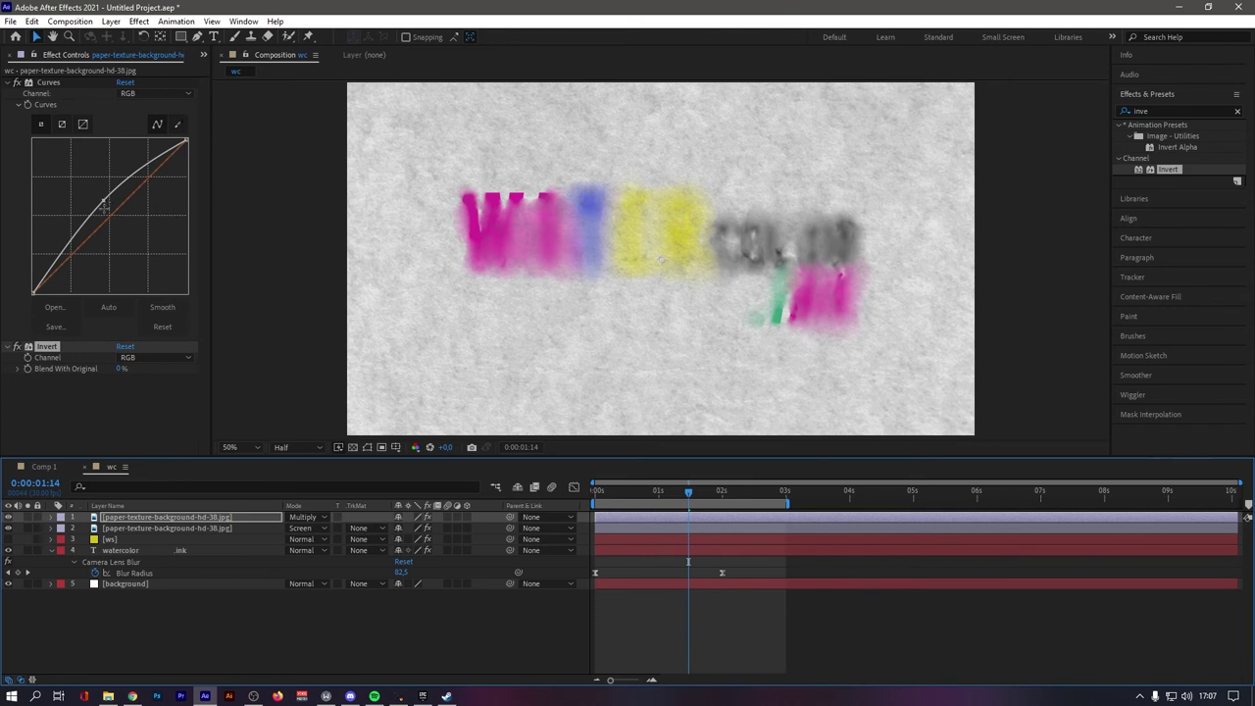
# Move Invert above Curves on the upper texture copy and pull the curve's midpoint closer to the diagonal.
pyautogui.moveTo(54, 353); pyautogui.dragTo(50, 89)
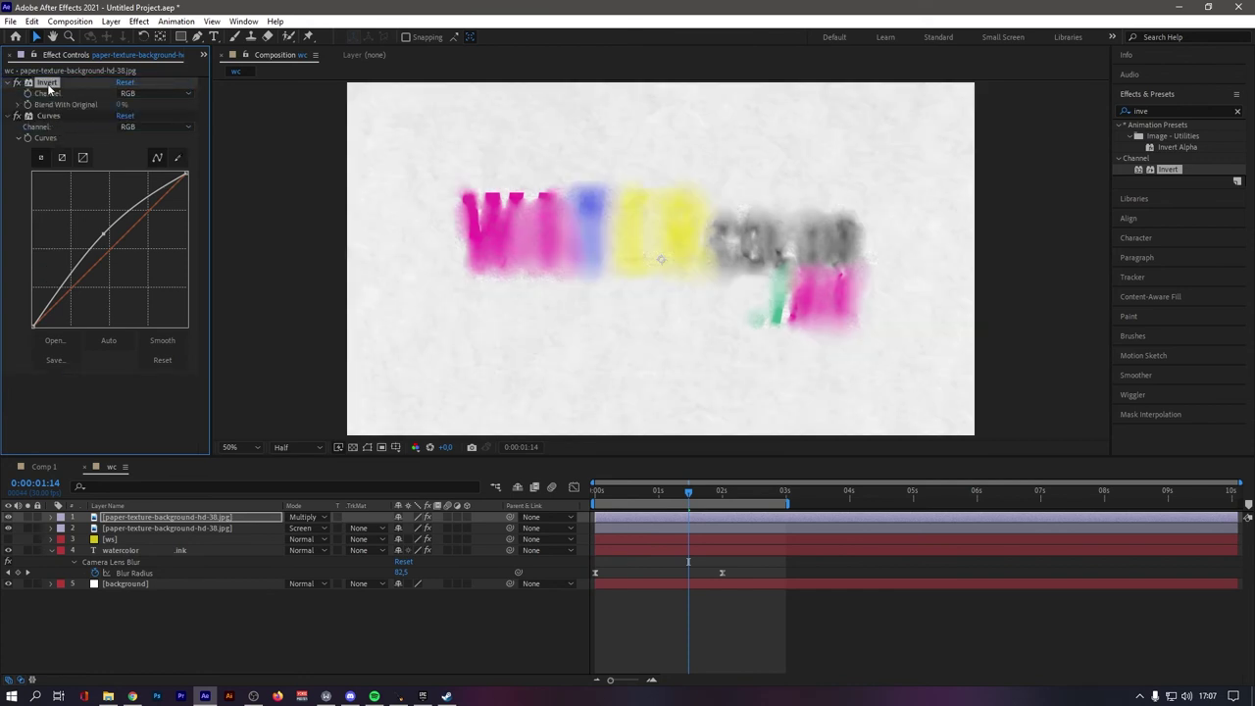
pyautogui.moveTo(105, 233)
pyautogui.mouseDown()
pyautogui.moveTo(126, 257)
pyautogui.moveTo(118, 233)
pyautogui.mouseUp()
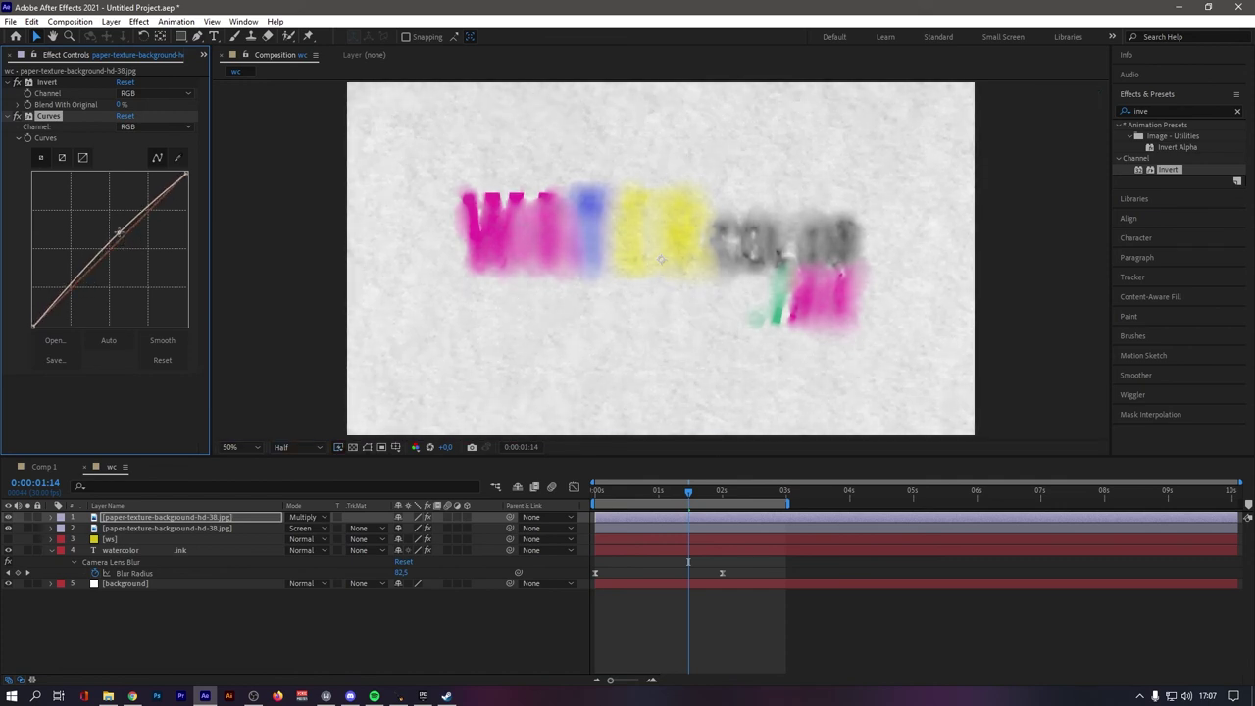
# Preview the ink bleed on the textured paper from the start of the composition.
pyautogui.moveTo(617, 495); pyautogui.dragTo(567, 508)
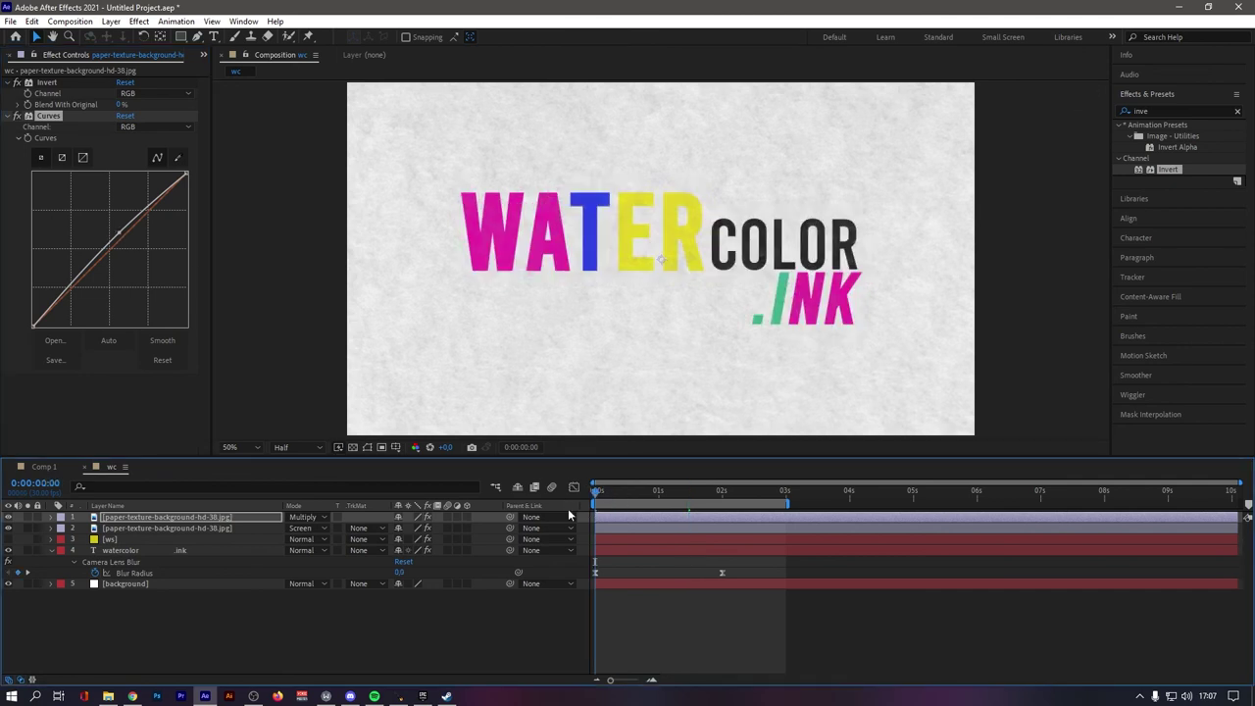
pyautogui.press('space')
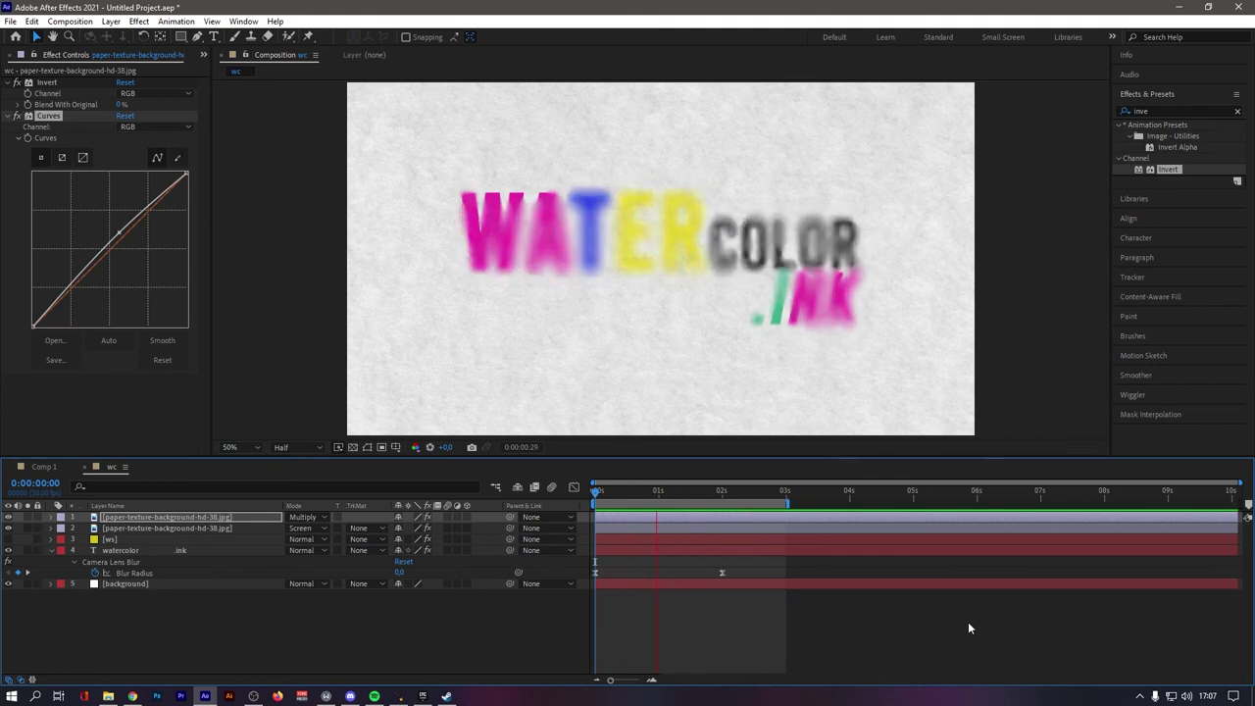
pyautogui.press('space')
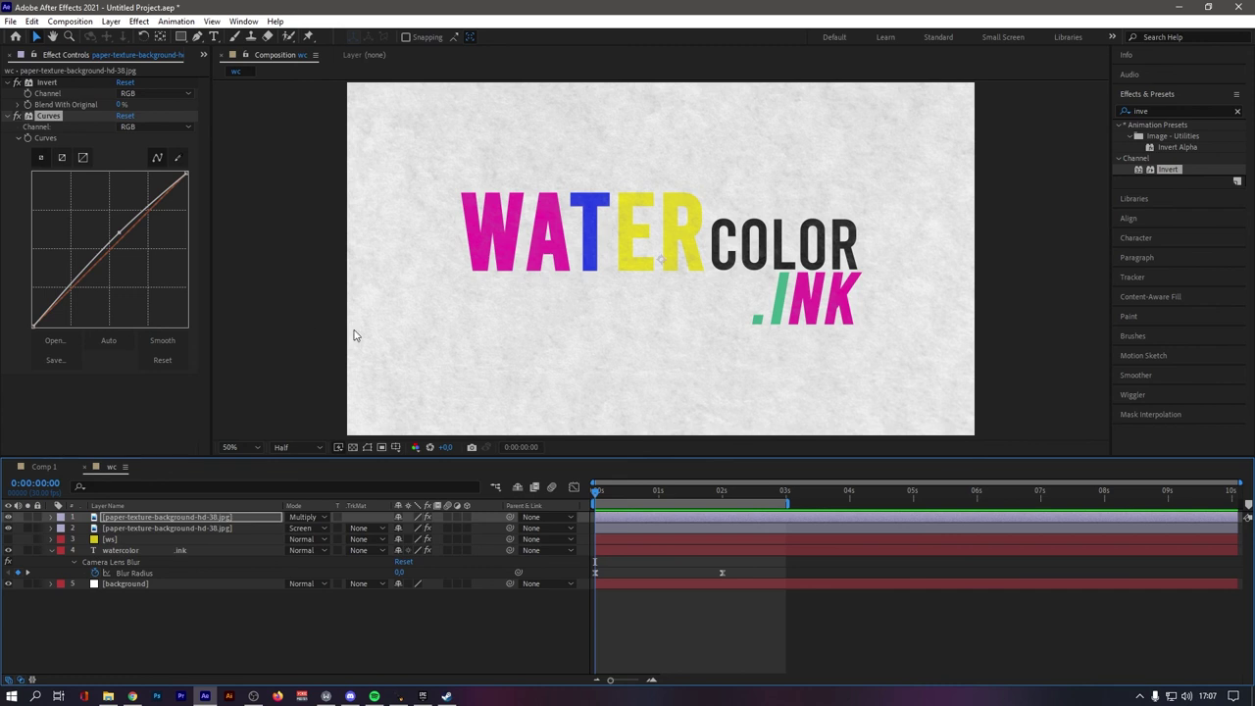
pyautogui.click(76, 82)
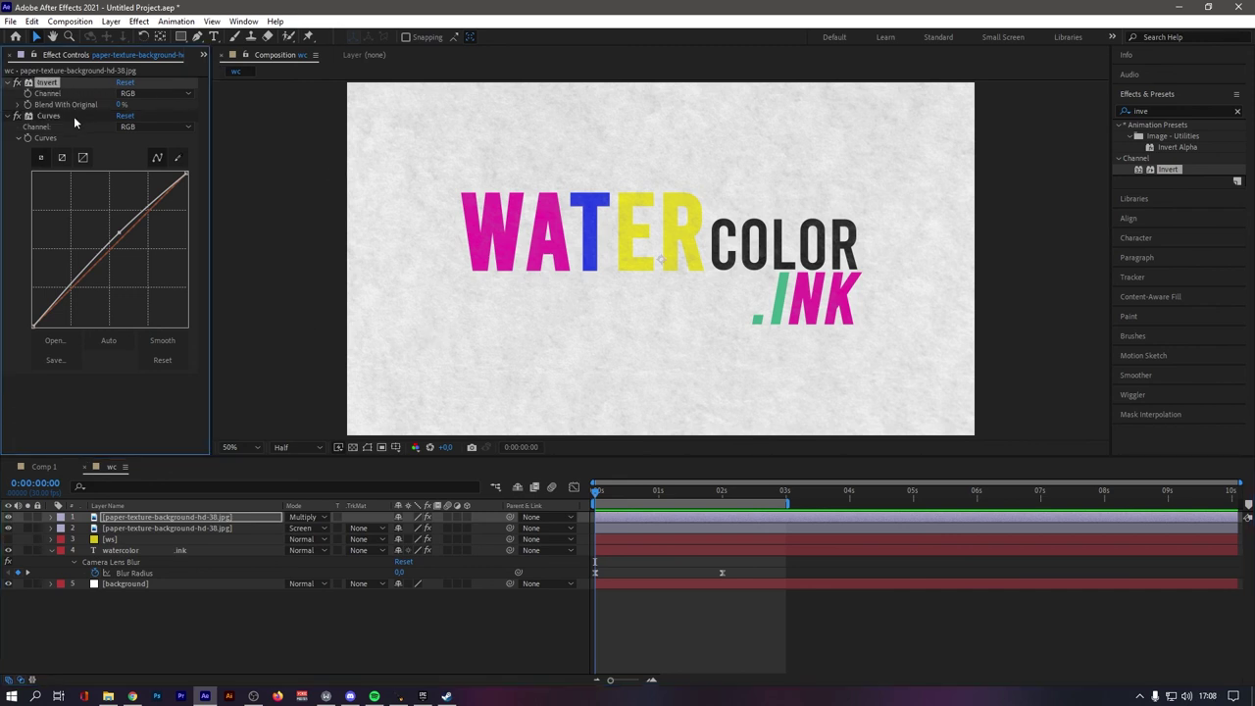
pyautogui.click(73, 116)
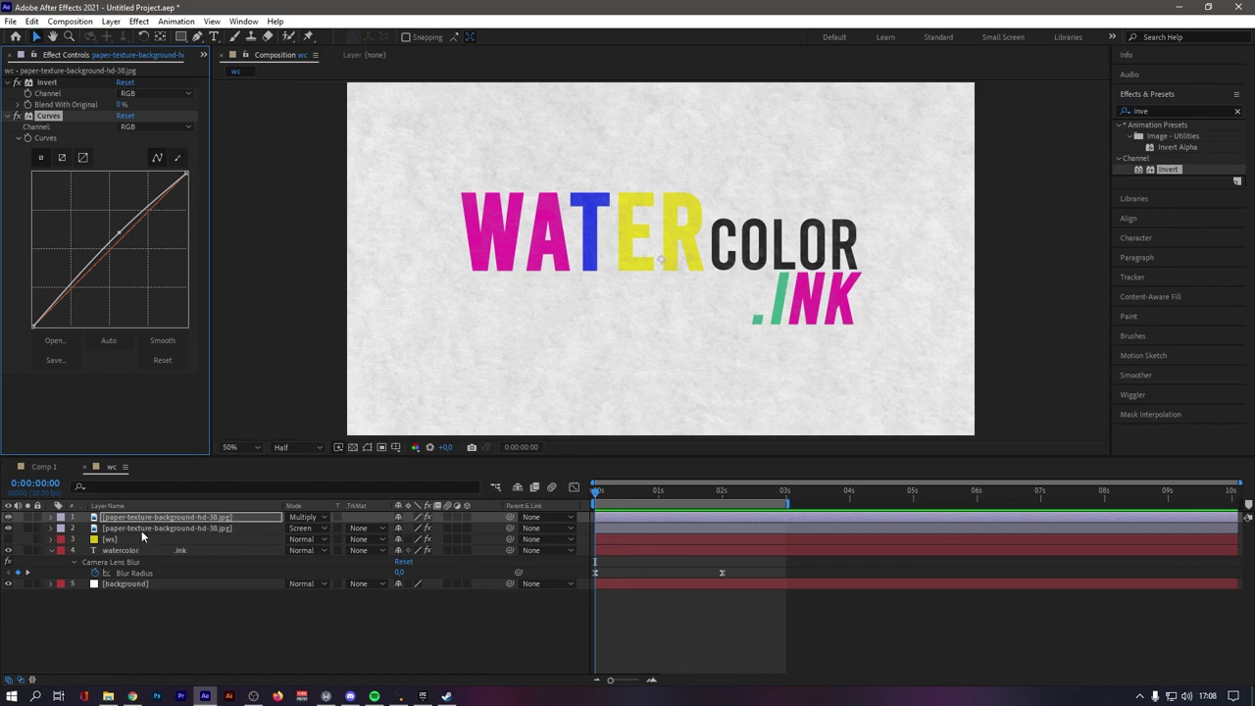